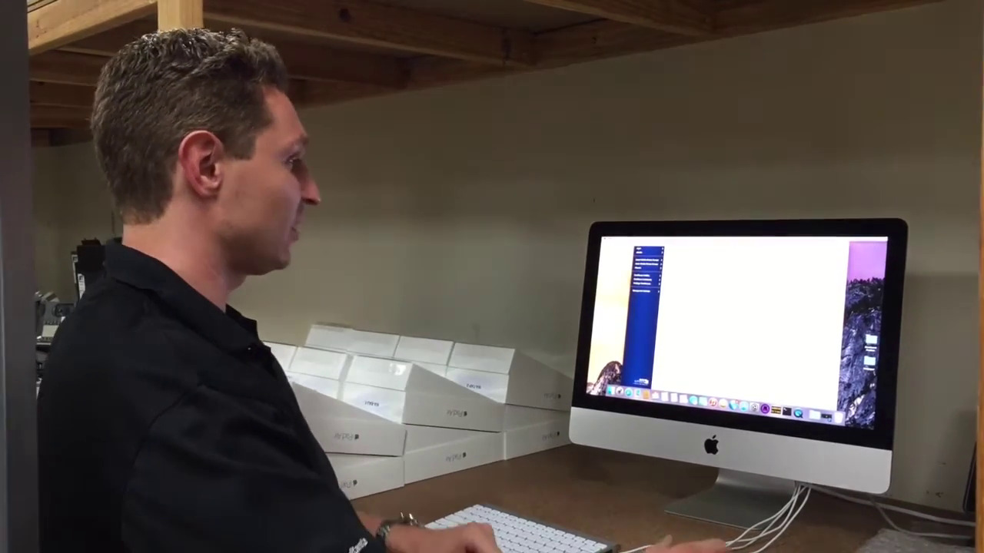
Move from the presenter's intro to Apple Configurator's Prepare settings for WA-ENROL- 76.
click(659, 263)
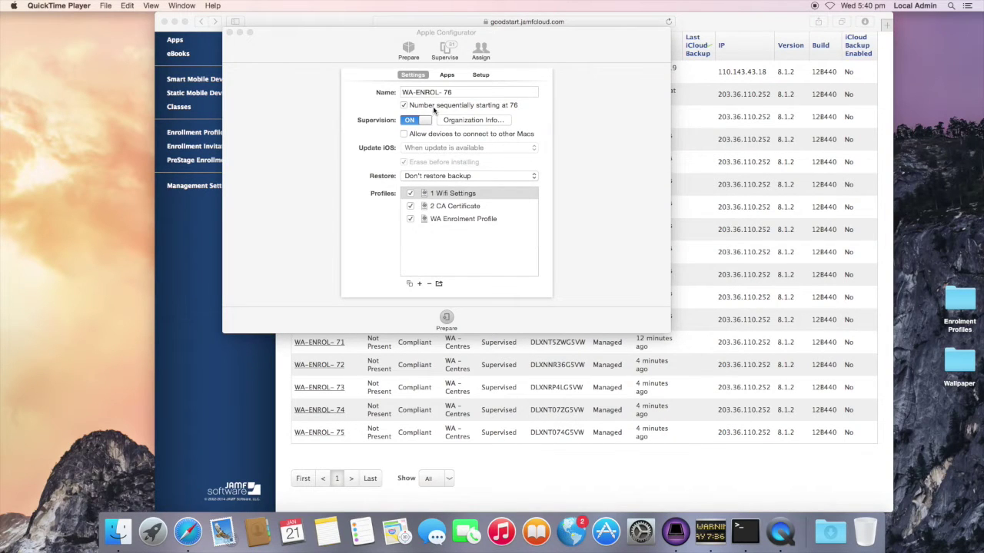
click(539, 46)
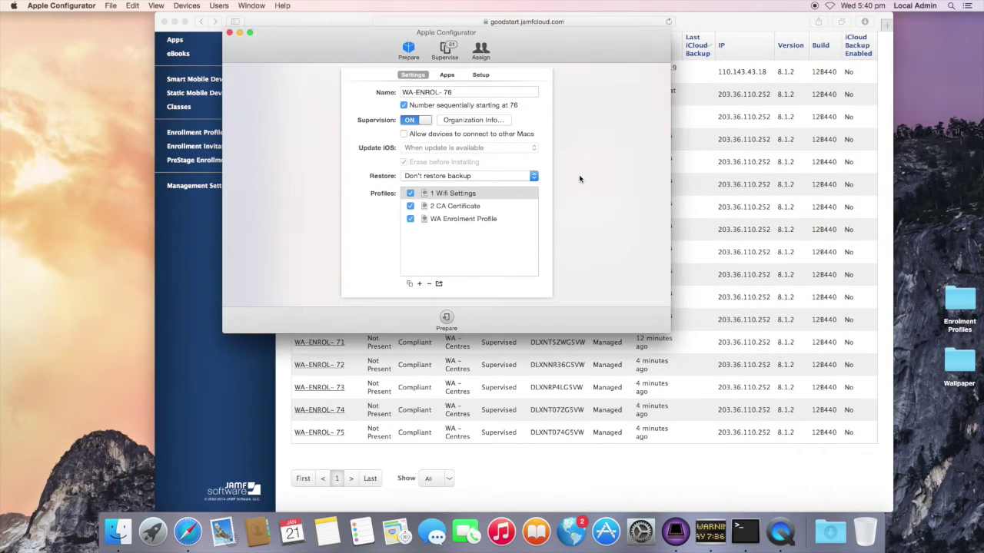
click(453, 196)
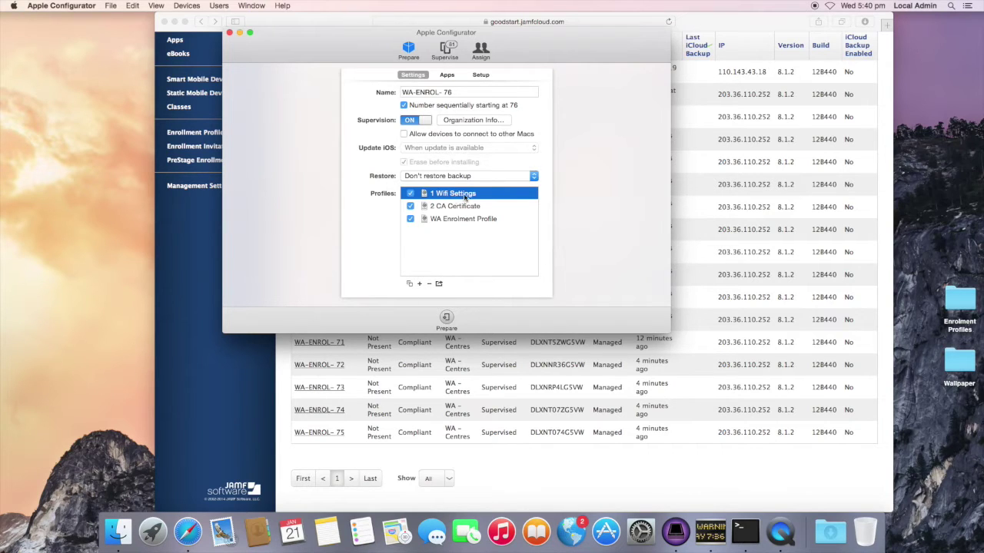
click(461, 207)
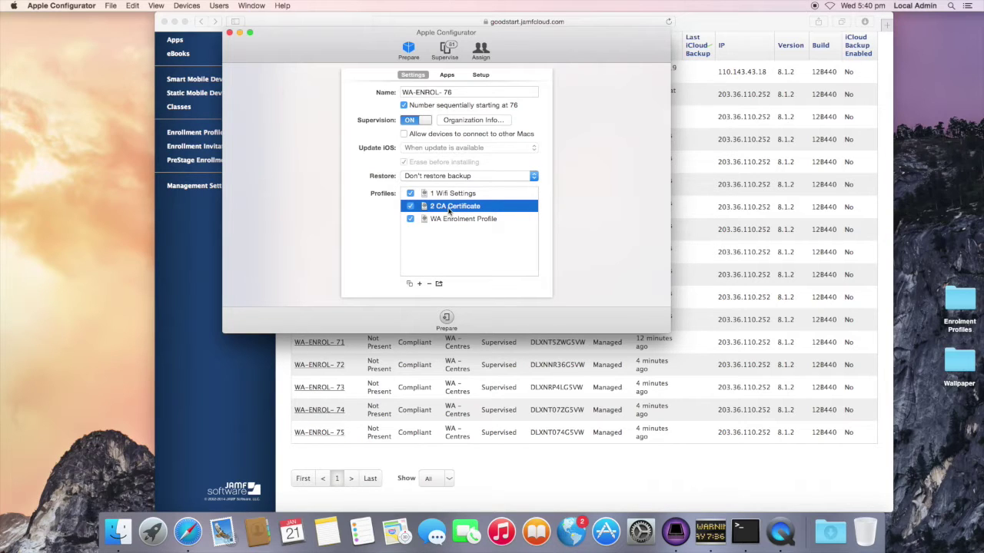
click(446, 220)
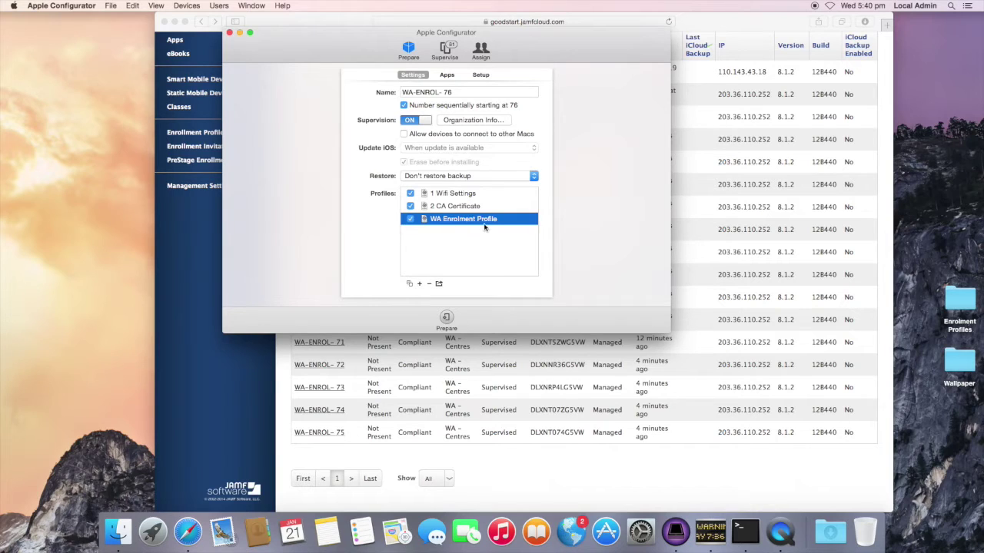
click(349, 24)
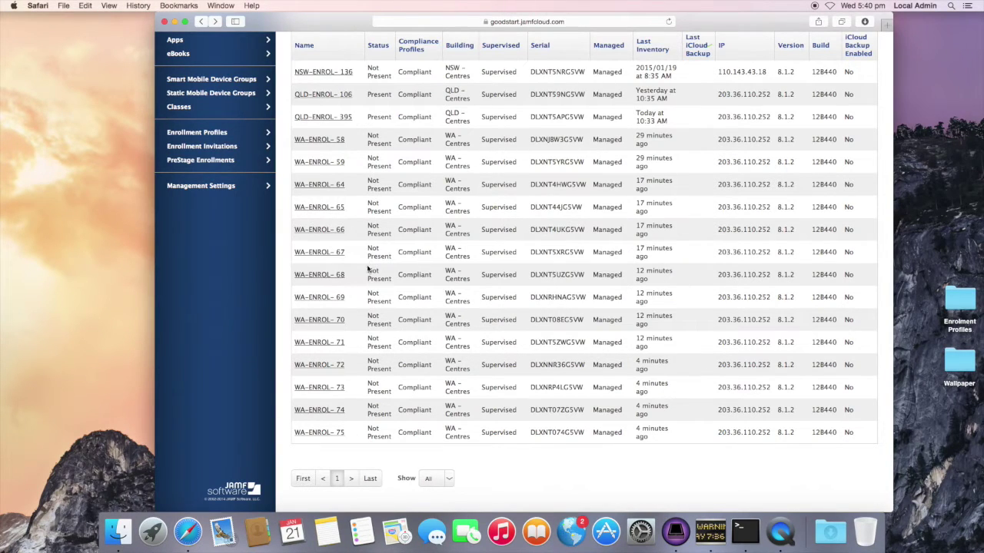
drag(286, 27, 271, 95)
click(324, 49)
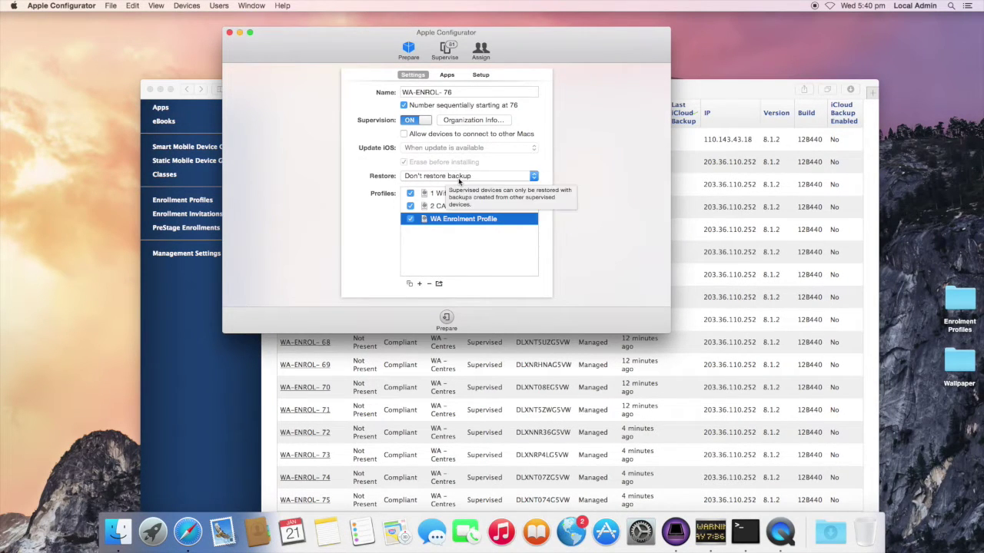
drag(534, 55, 466, 52)
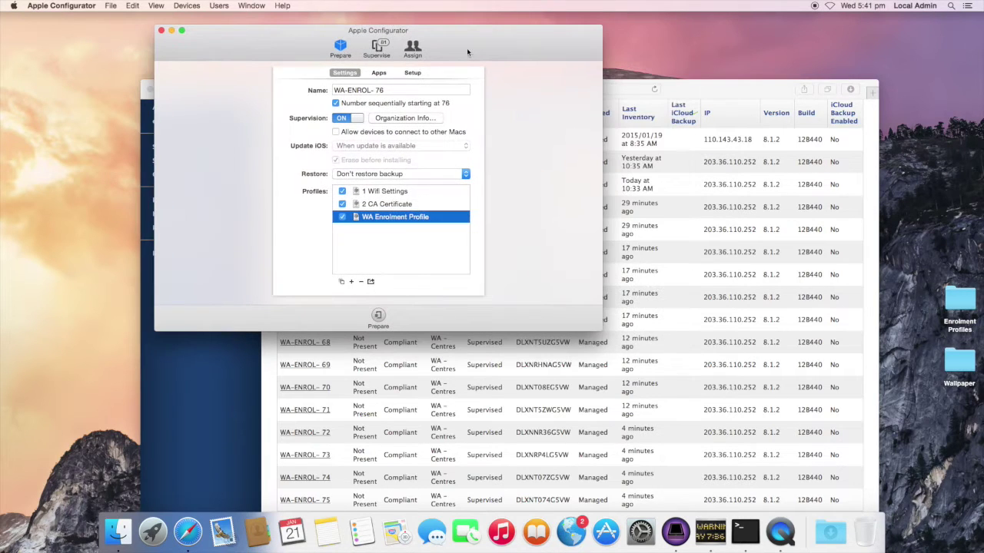
click(413, 73)
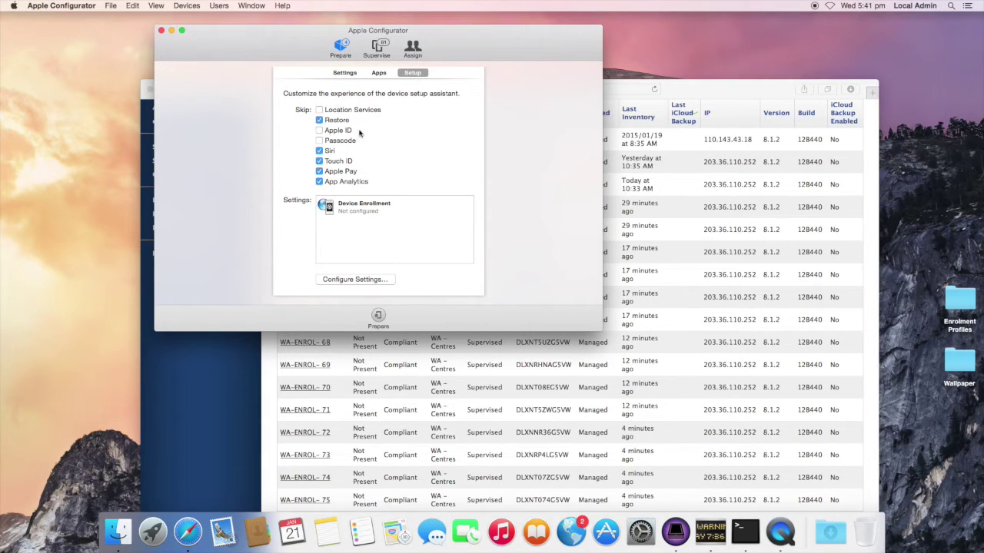
click(379, 72)
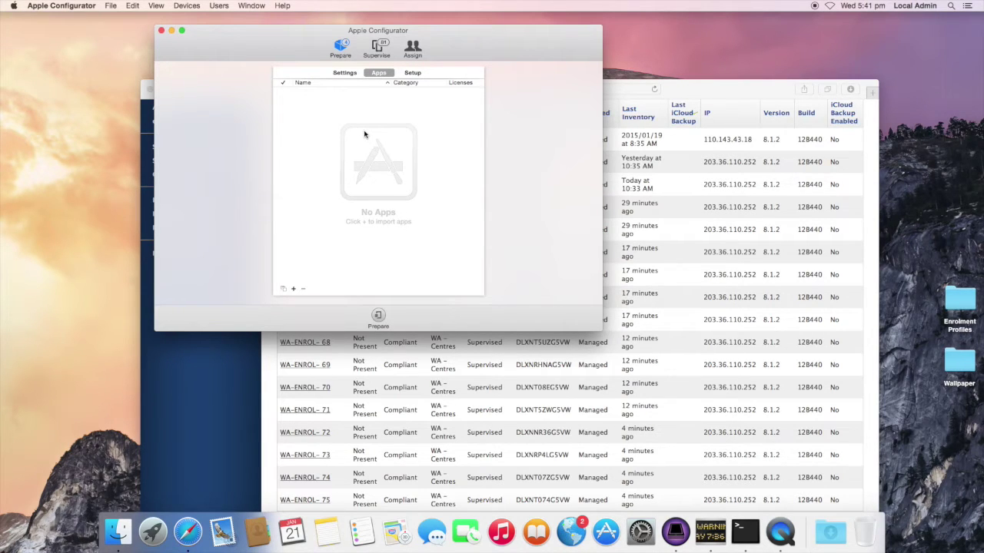
click(381, 74)
click(344, 73)
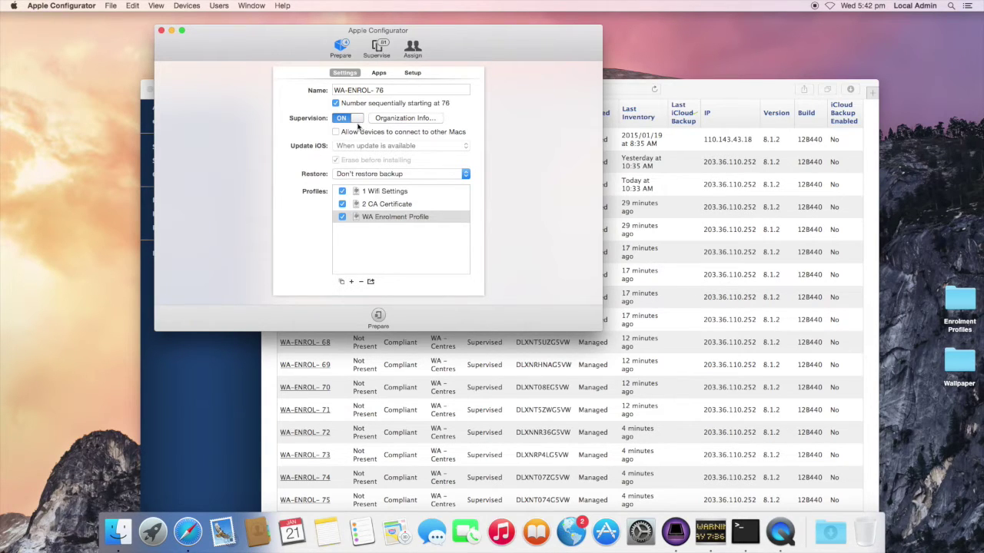
Move Apple Configurator aside and review the JAMF inventory of supervised WA-ENROL- 58 to 75.
drag(448, 51, 456, 53)
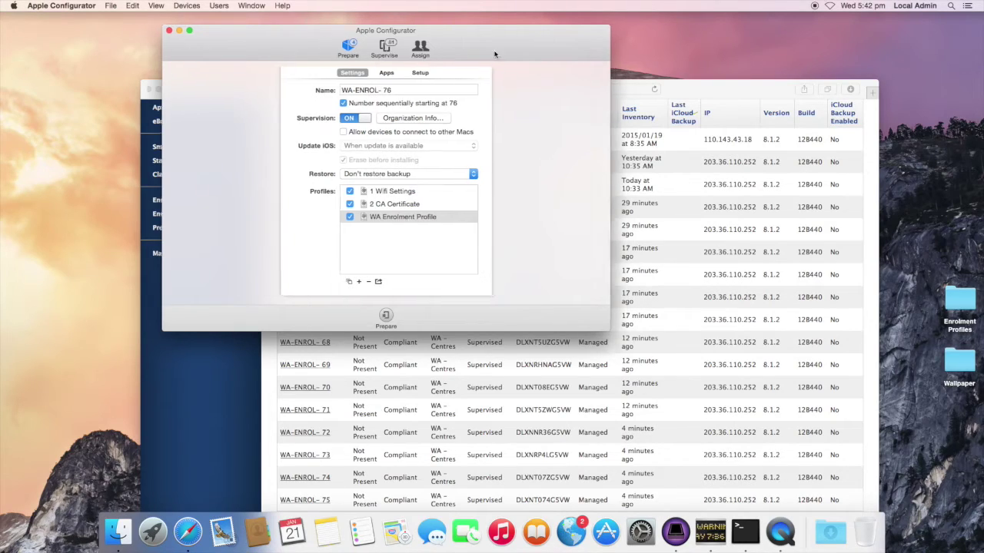
drag(498, 50, 327, 70)
drag(472, 90, 836, 23)
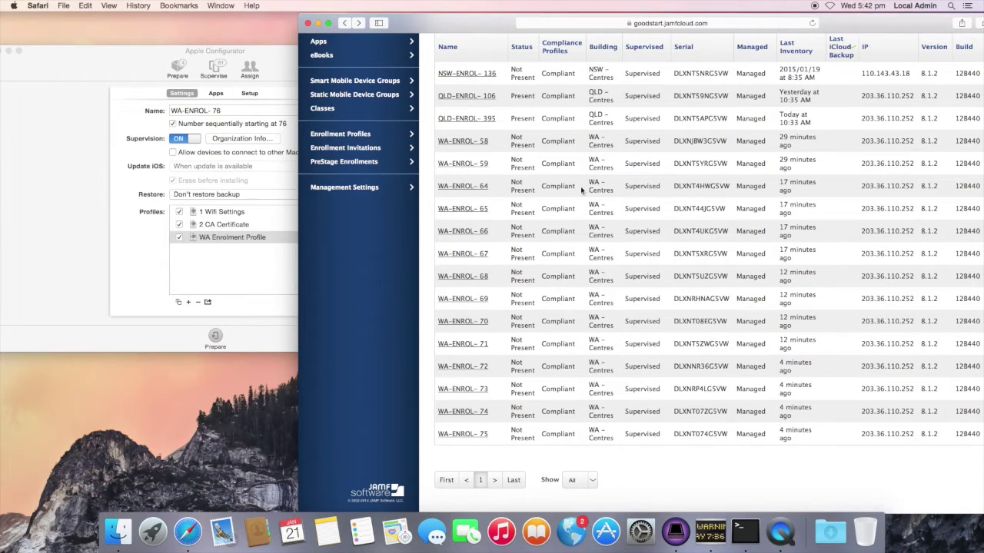
drag(435, 120, 495, 120)
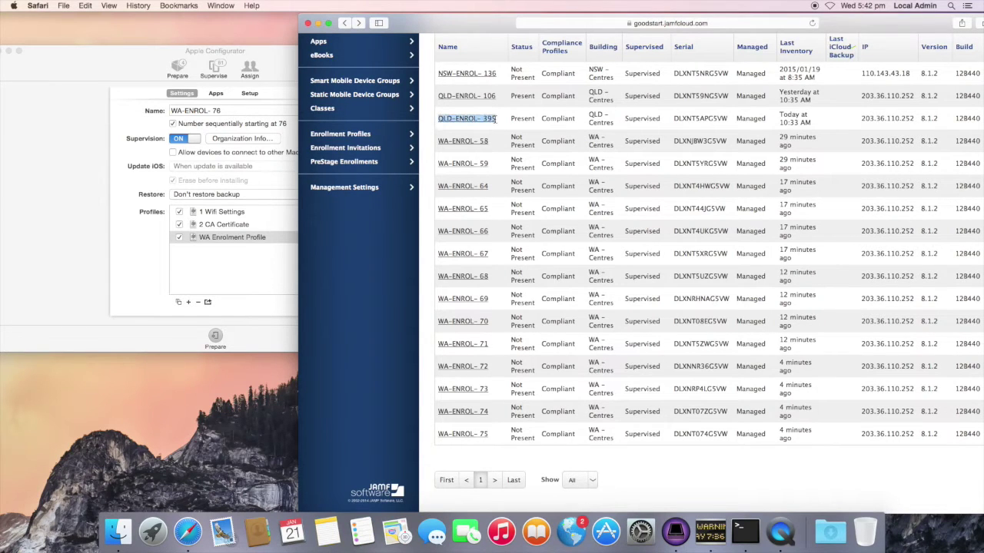
triple_click(430, 146)
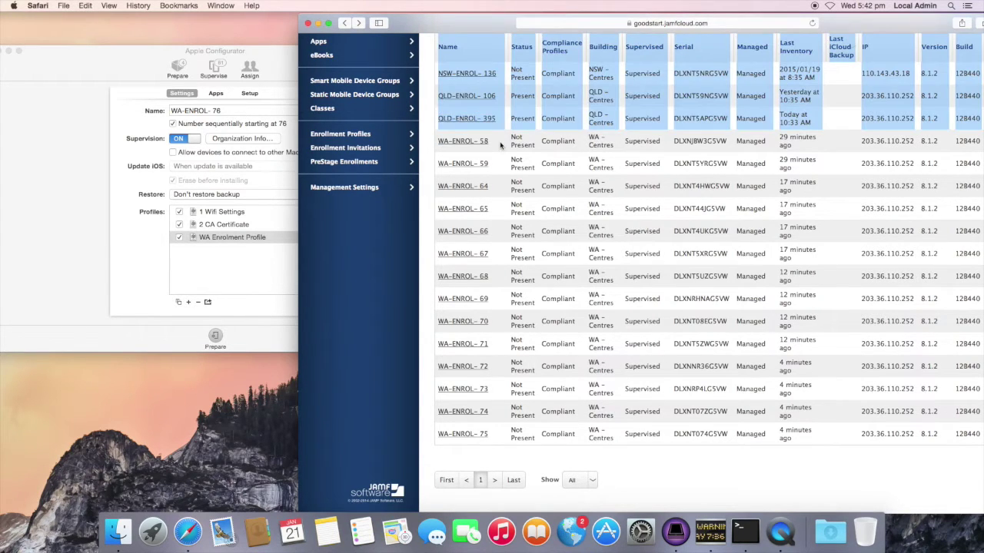
click(501, 145)
mouse_move(501, 145)
mouse_down()
mouse_move(442, 143)
mouse_move(499, 143)
mouse_up()
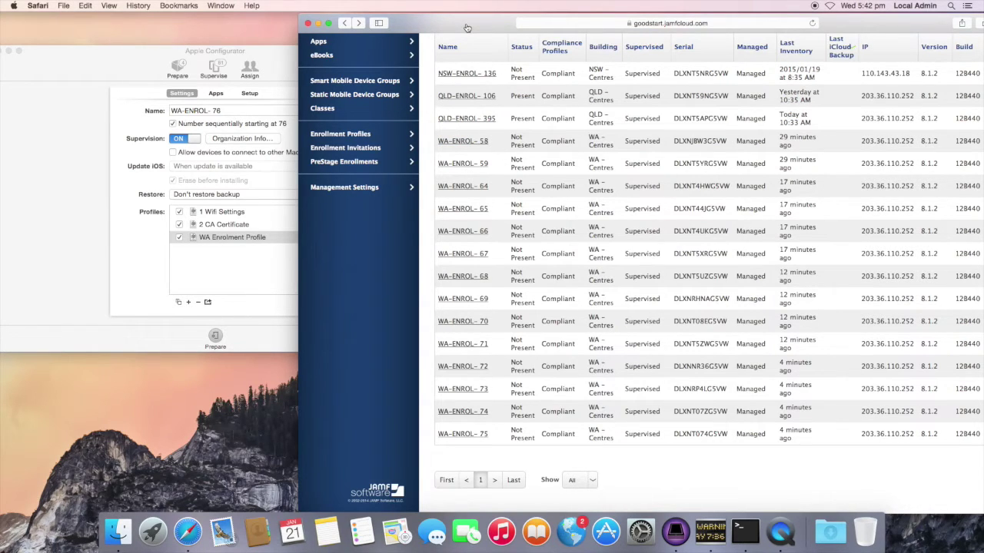
click(143, 66)
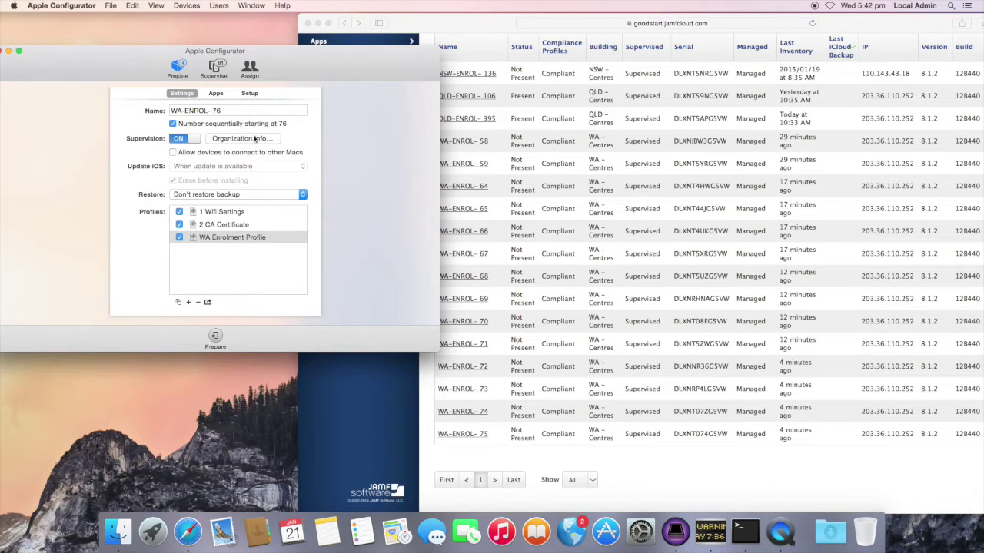
click(217, 142)
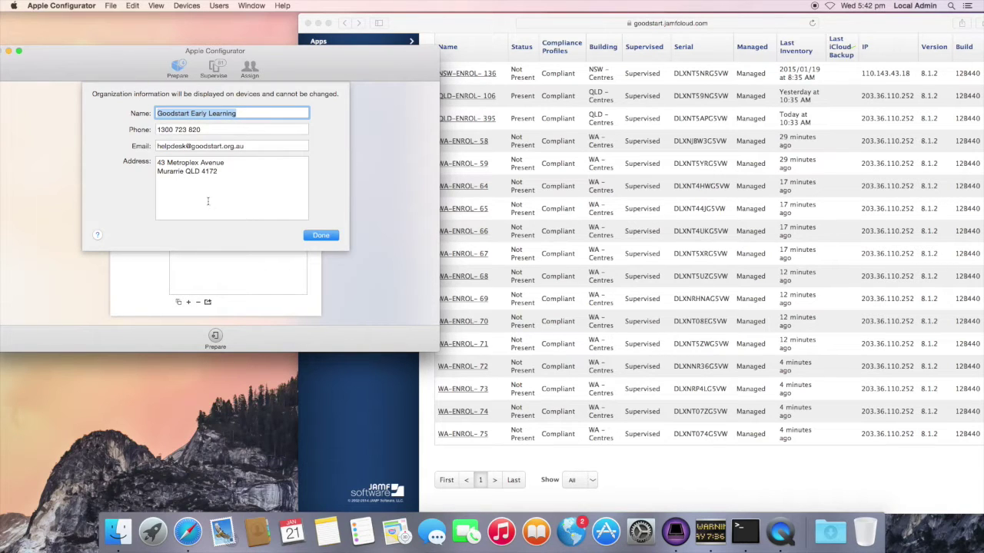
click(318, 236)
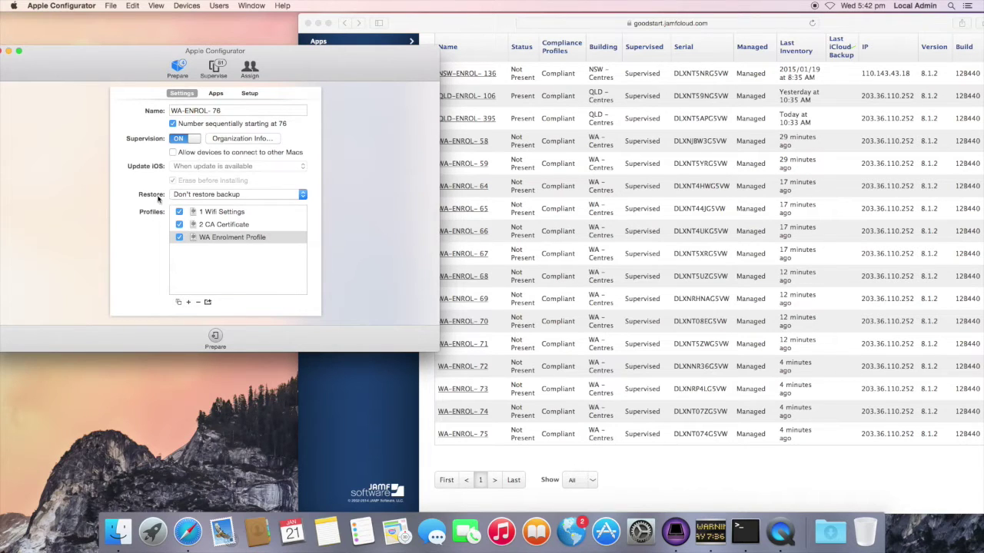
drag(115, 60, 203, 42)
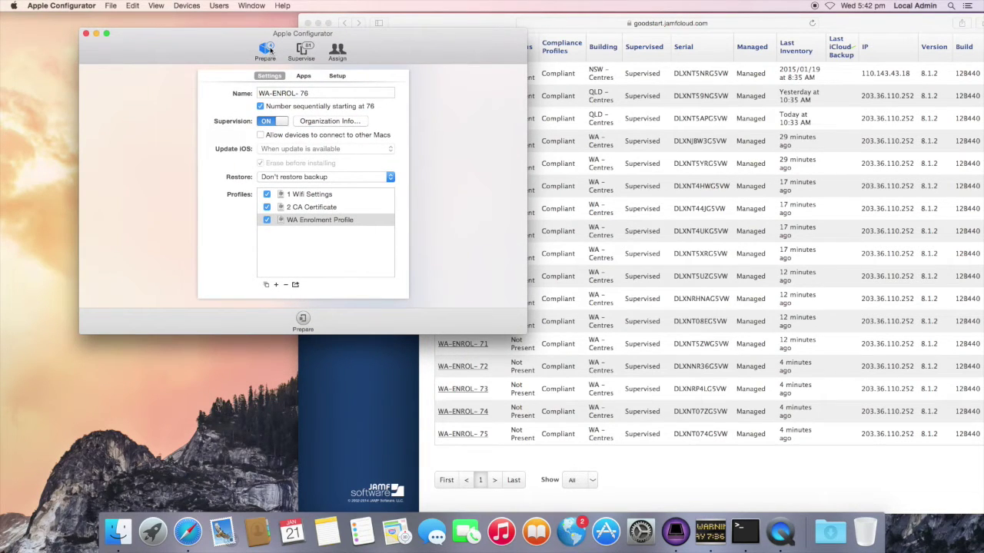
click(302, 318)
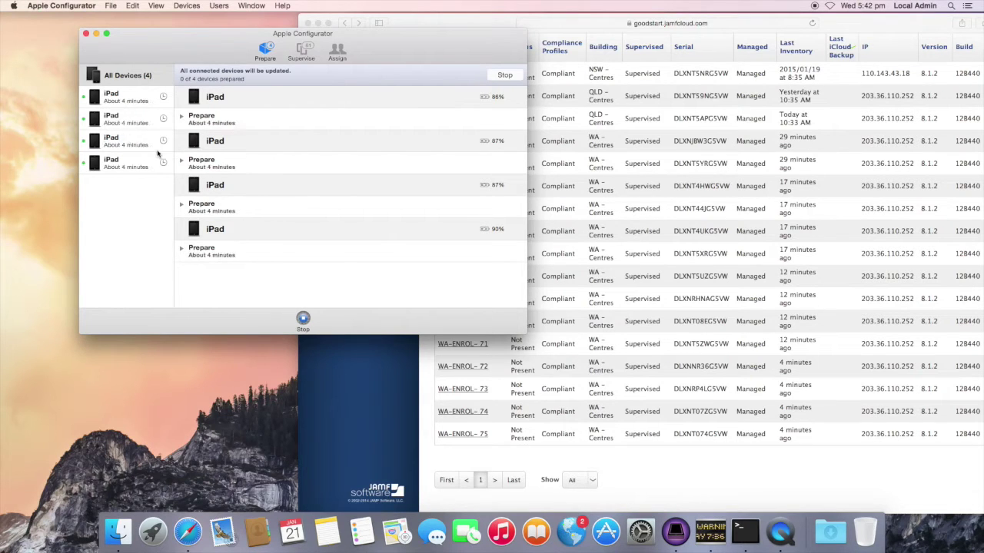
Expand the first iPad's task list and wait until all four iPads finish preparing.
click(191, 119)
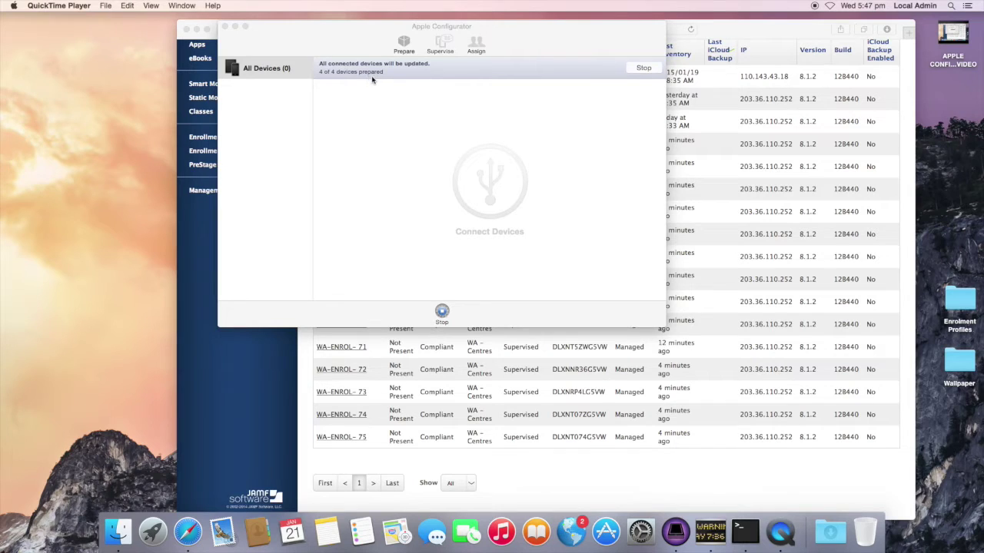
click(441, 311)
List the USB-connected supervised iPads WA-ENROL-76 to 79, then move Configurator aside.
click(441, 44)
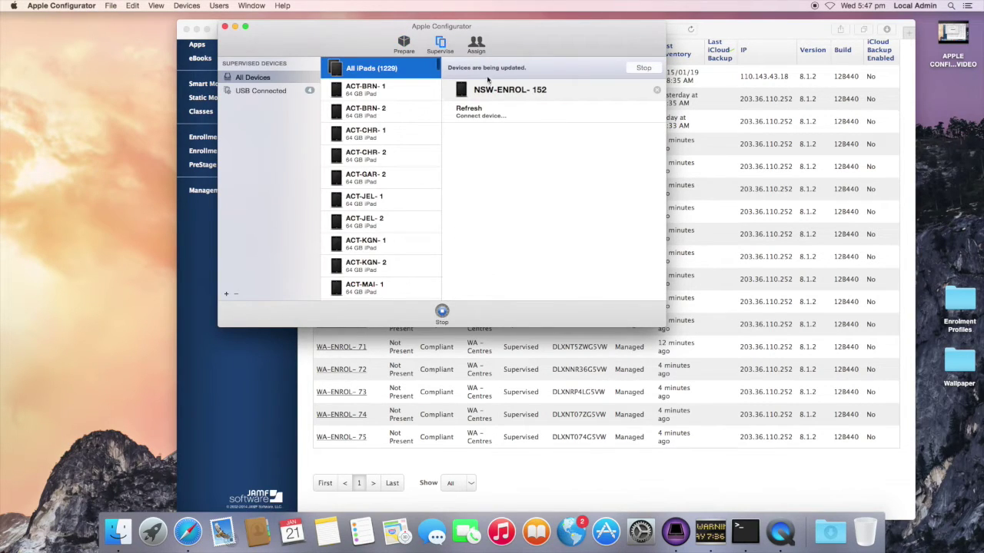
click(283, 91)
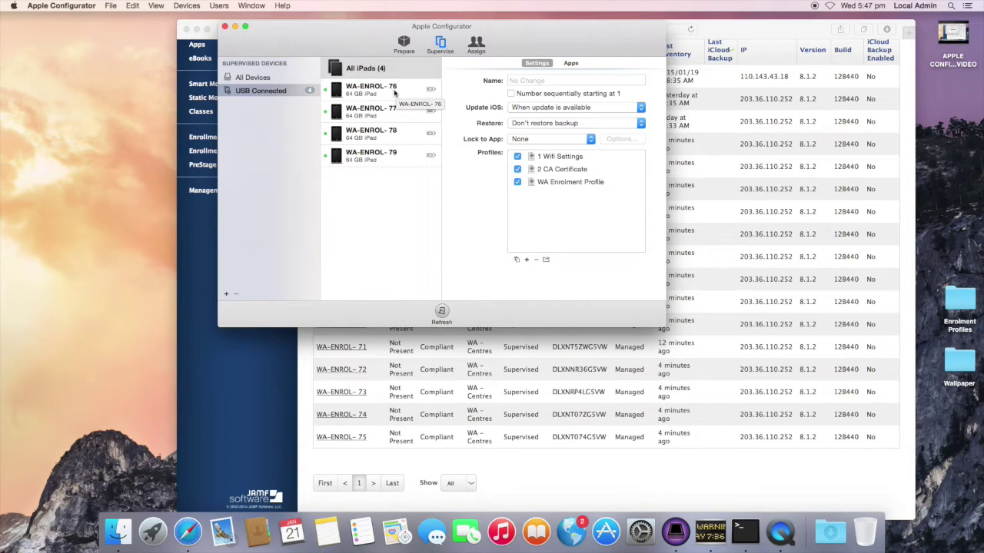
drag(578, 33, 313, 59)
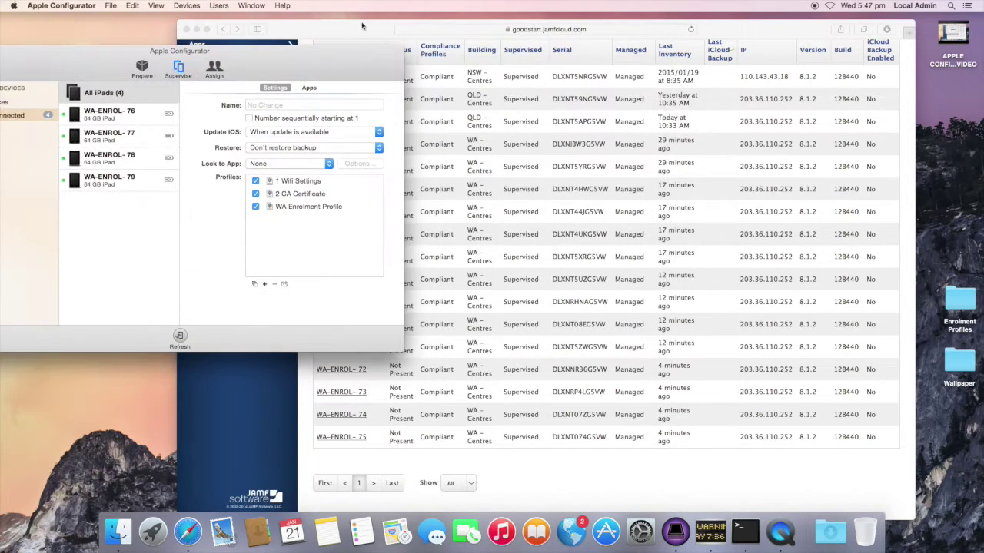
click(445, 198)
Reload the ENROL-filtered JAMF inventory to show the new iPads WA-ENROL-76 to 79.
scroll(446, 198, down, 2)
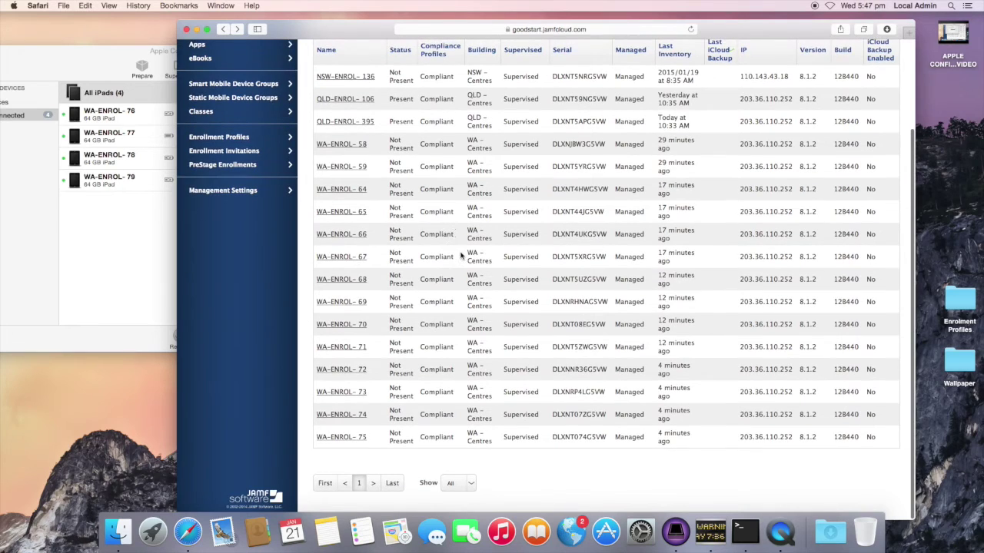
click(690, 29)
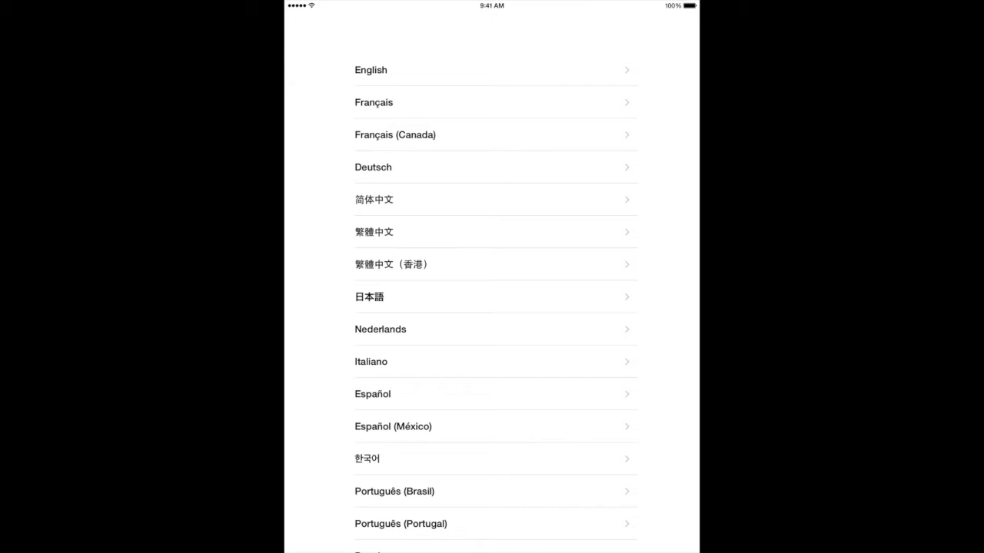
Choose English as the iPad's language in Setup Assistant.
click(492, 70)
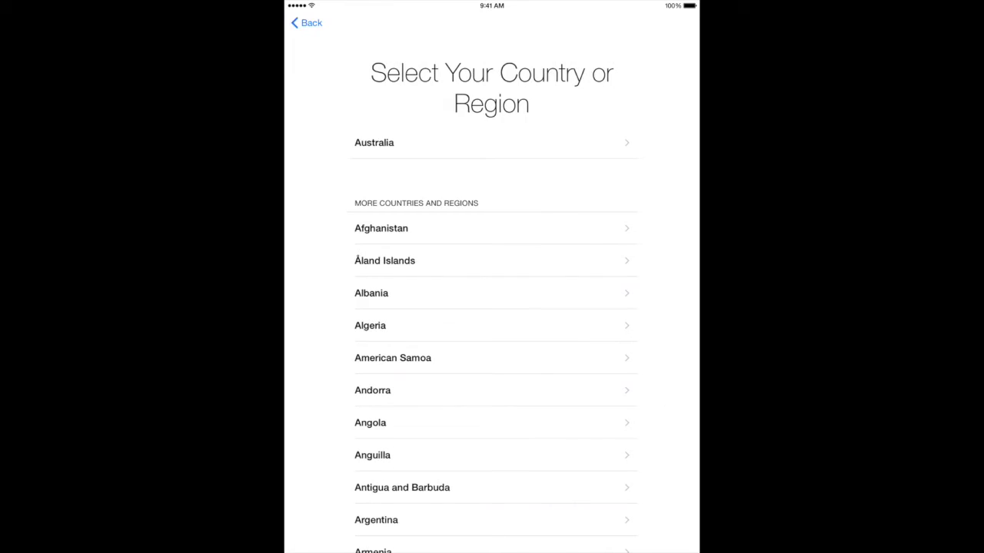
Set the region to Australia and join the ipad setup Wi-Fi network.
click(492, 142)
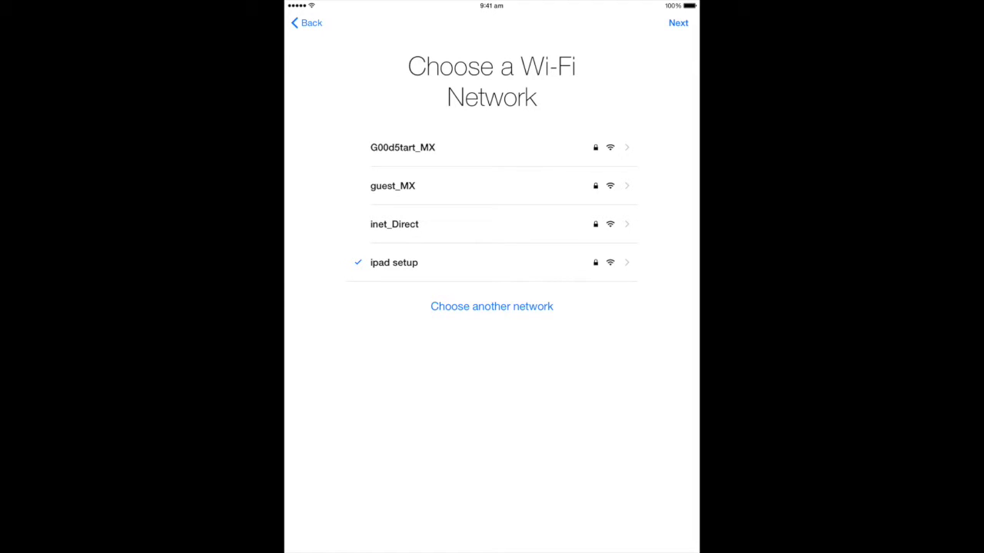
click(678, 22)
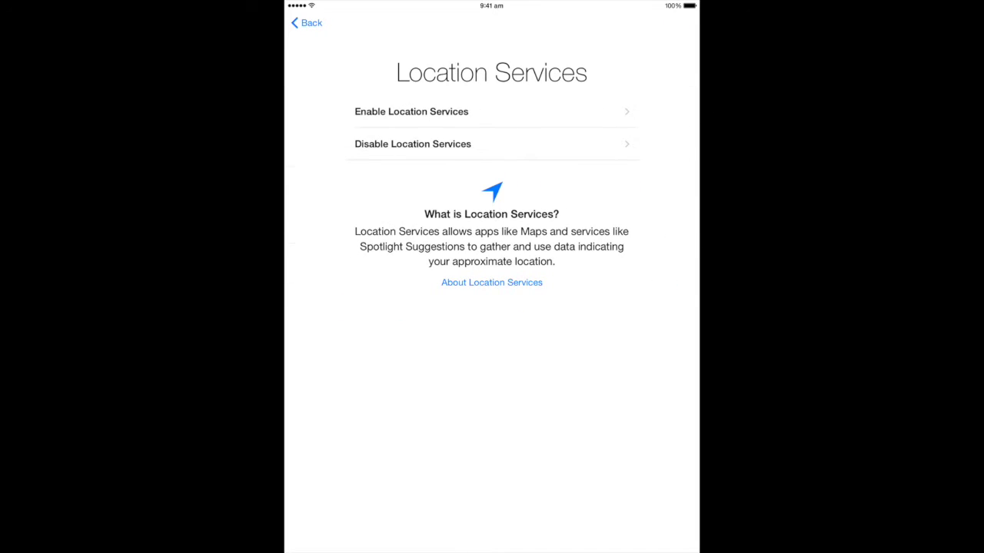
Enable Location Services, sign in with the Apple ID, and accept the terms and conditions.
click(411, 112)
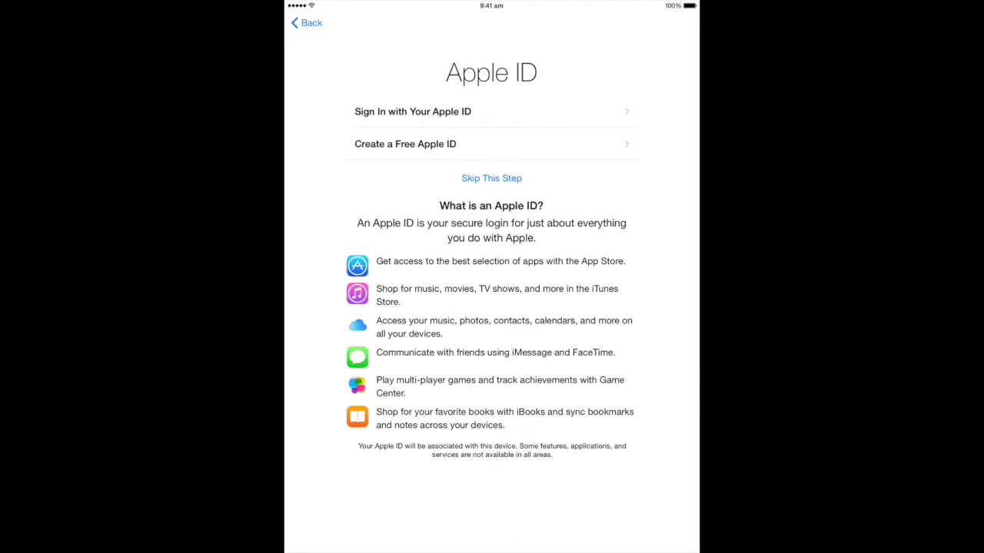
click(413, 112)
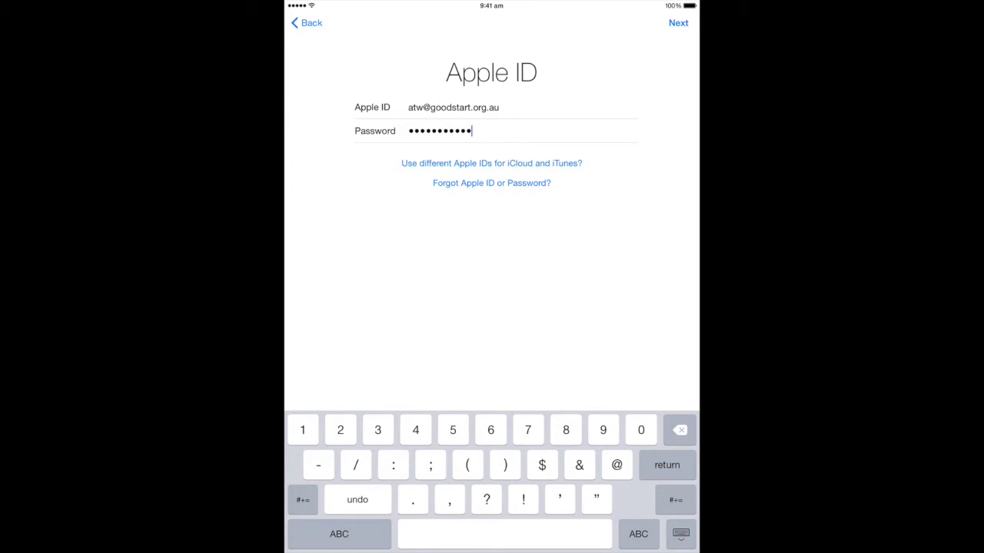
key(Return)
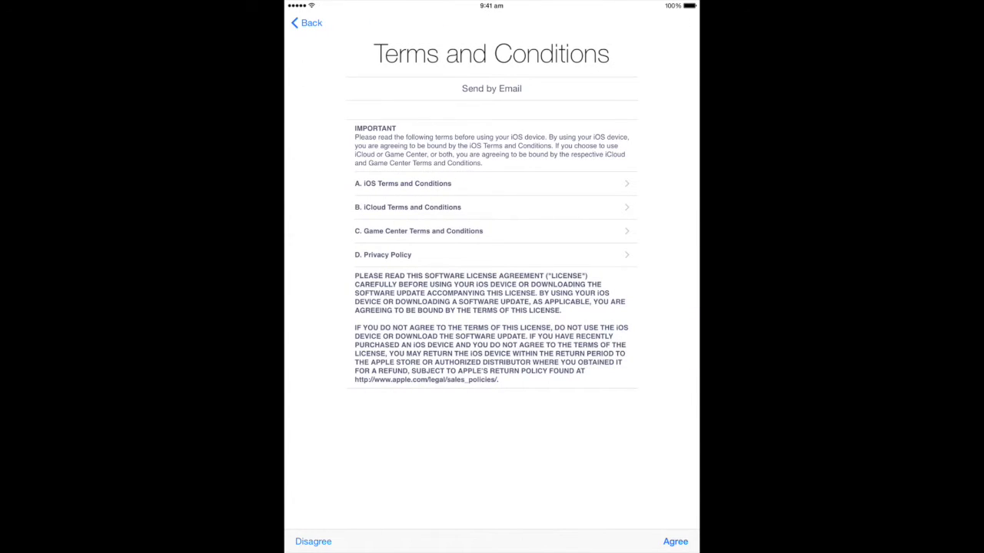
click(676, 541)
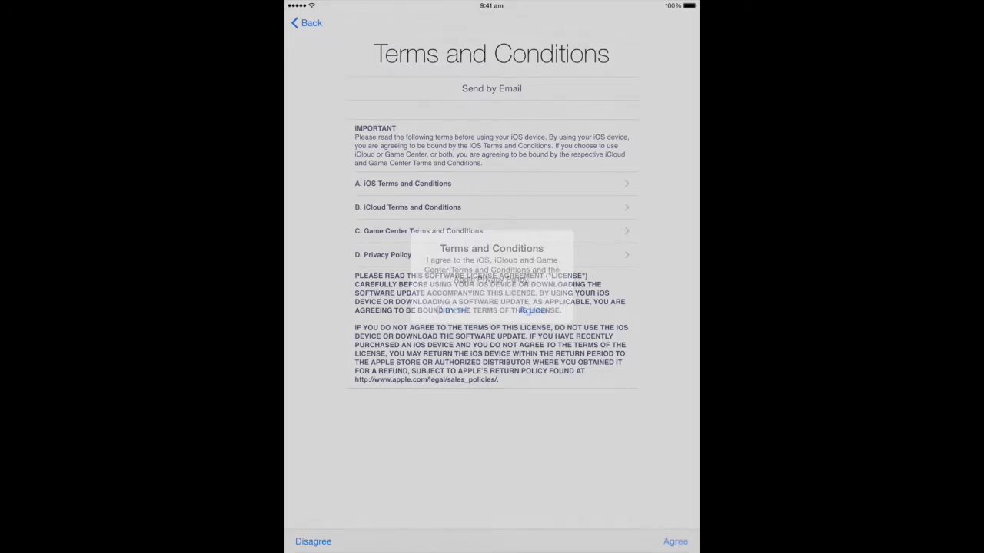
click(528, 307)
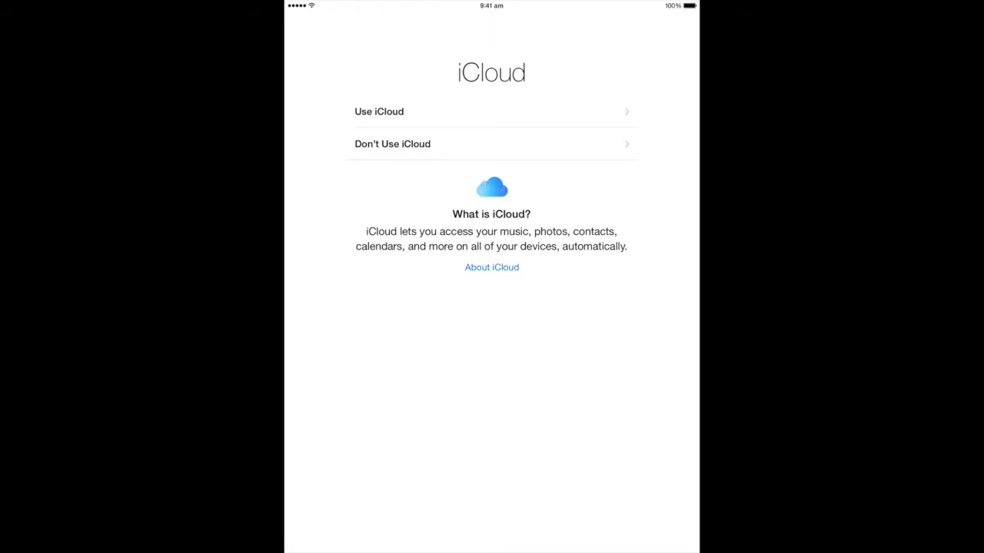
Decline iCloud, then create and confirm a device passcode to finish setup.
click(392, 143)
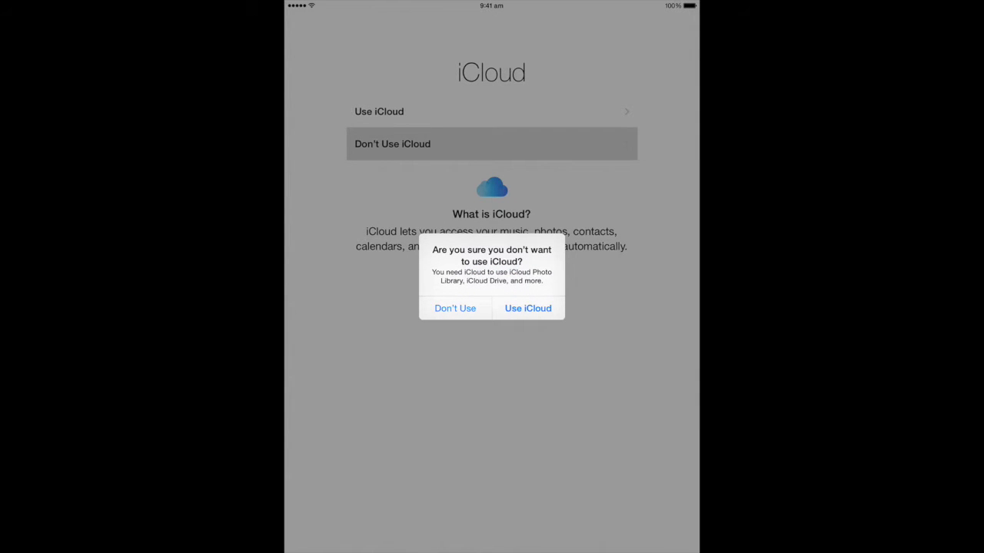
click(455, 309)
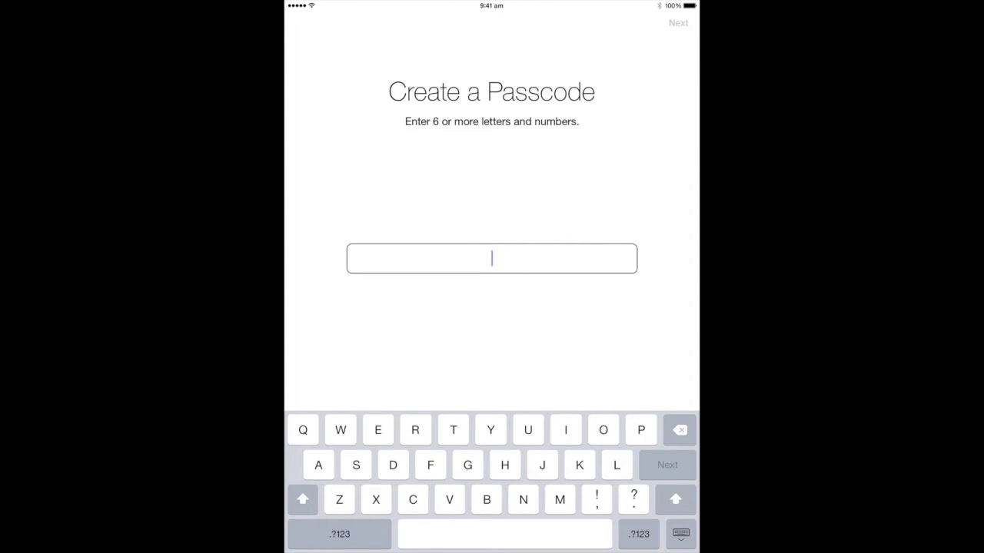
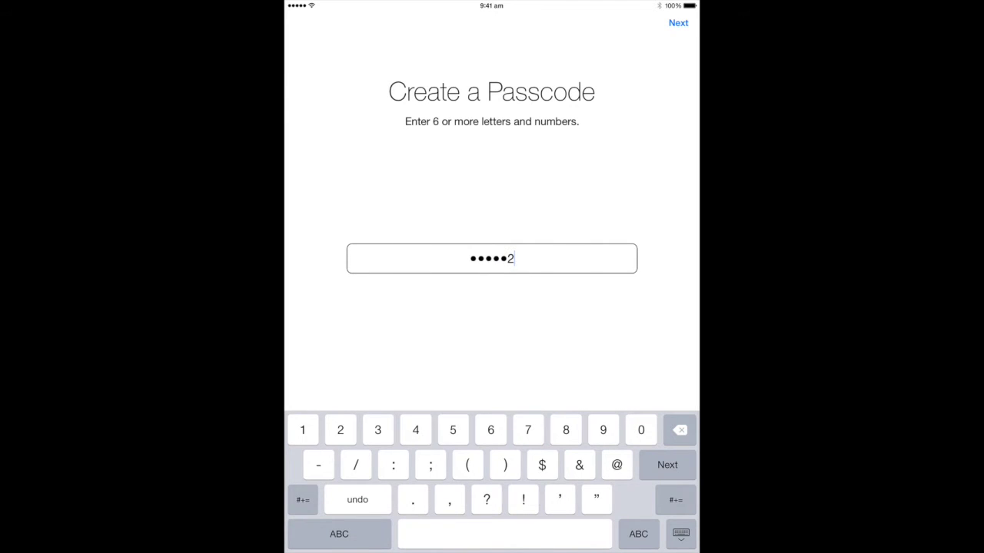
click(678, 23)
click(530, 307)
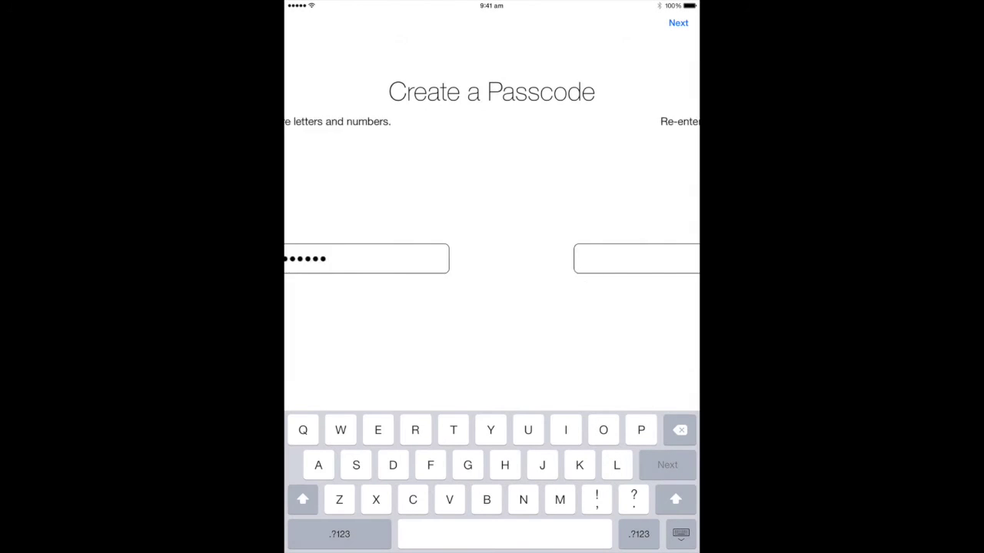
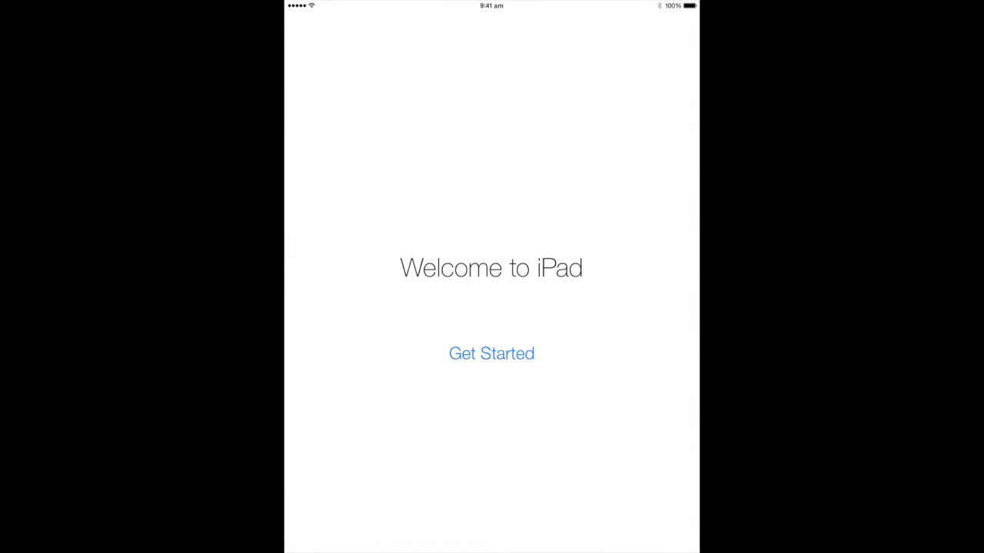
click(491, 354)
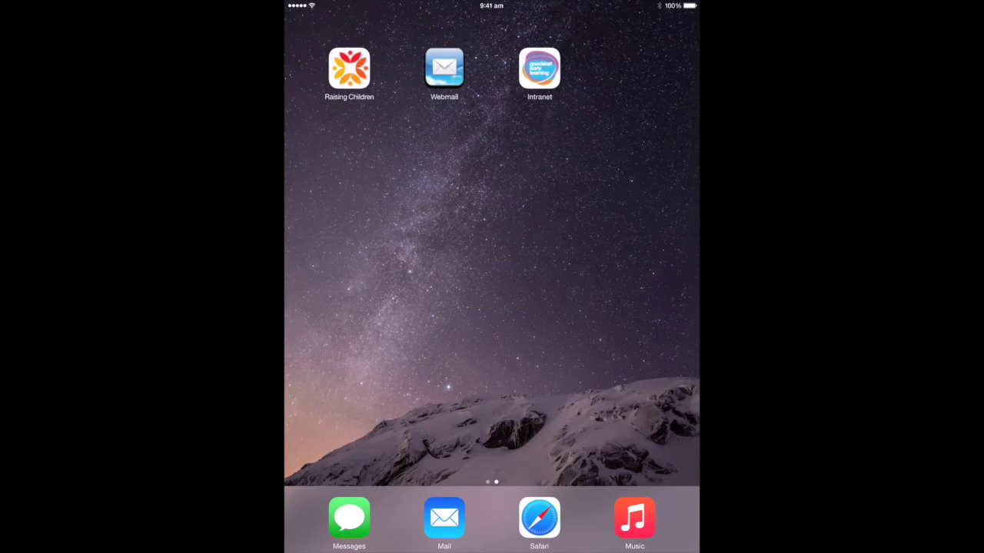
Scroll left from the finished iPad home screen back to the JAMF inventory showing WA-ENROL-76 to 79.
scroll(491, 254, left, 3)
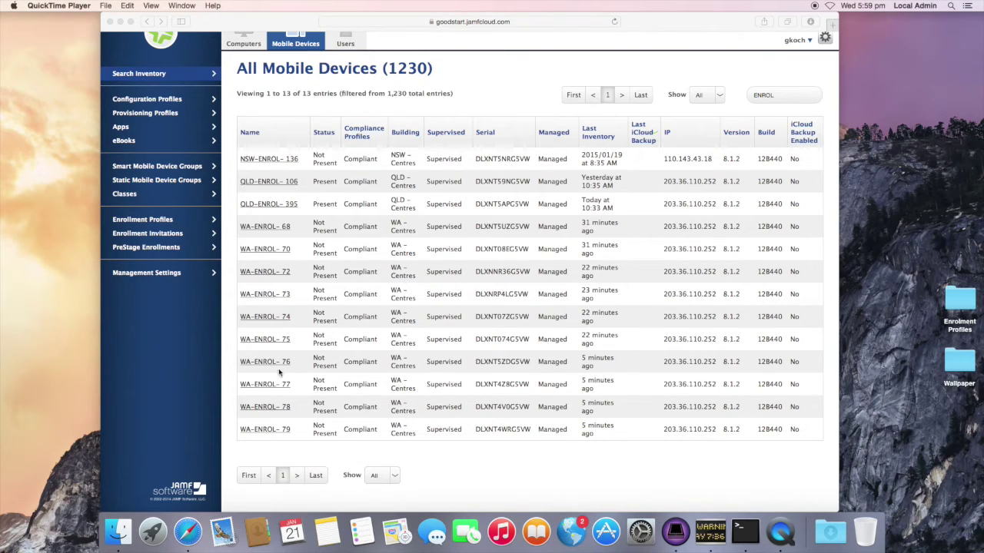
In the WA-ENROL-76 record, enforce the device name WA-ATW- 1, save, and close the record.
scroll(279, 347, up, 2)
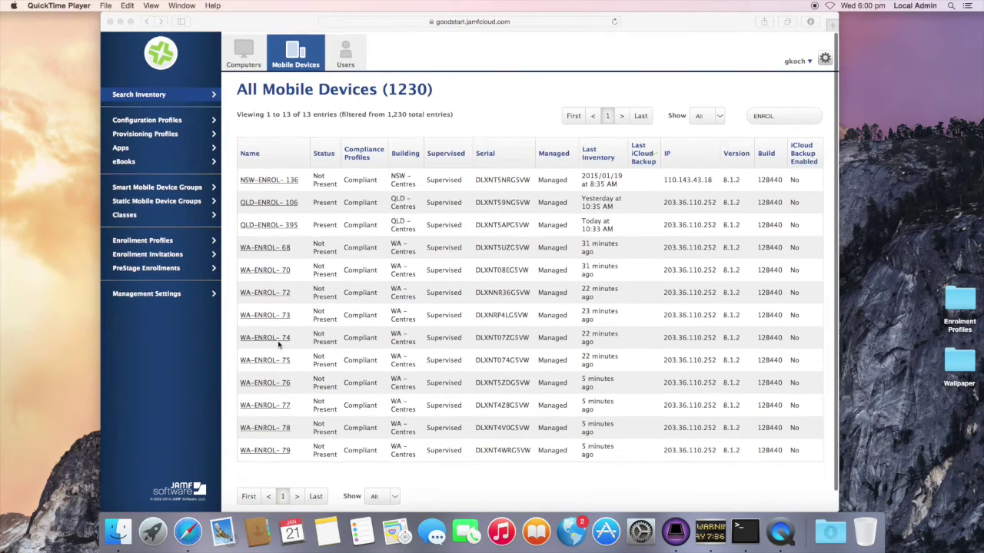
click(265, 385)
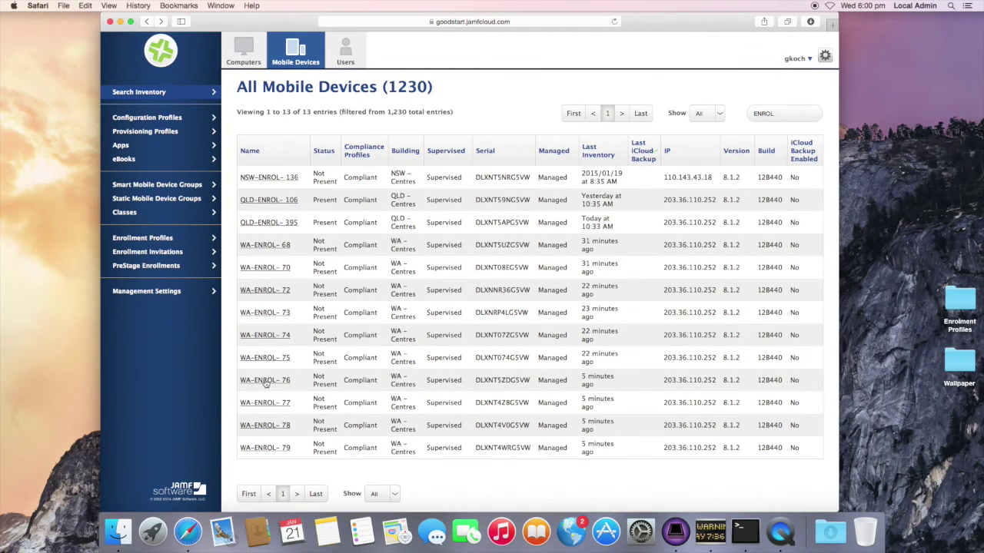
click(271, 382)
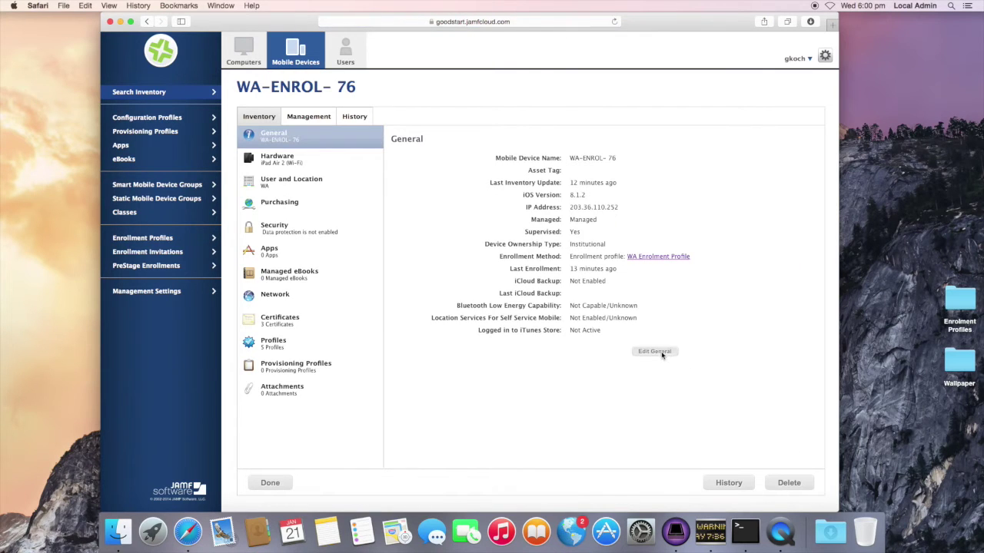
click(654, 351)
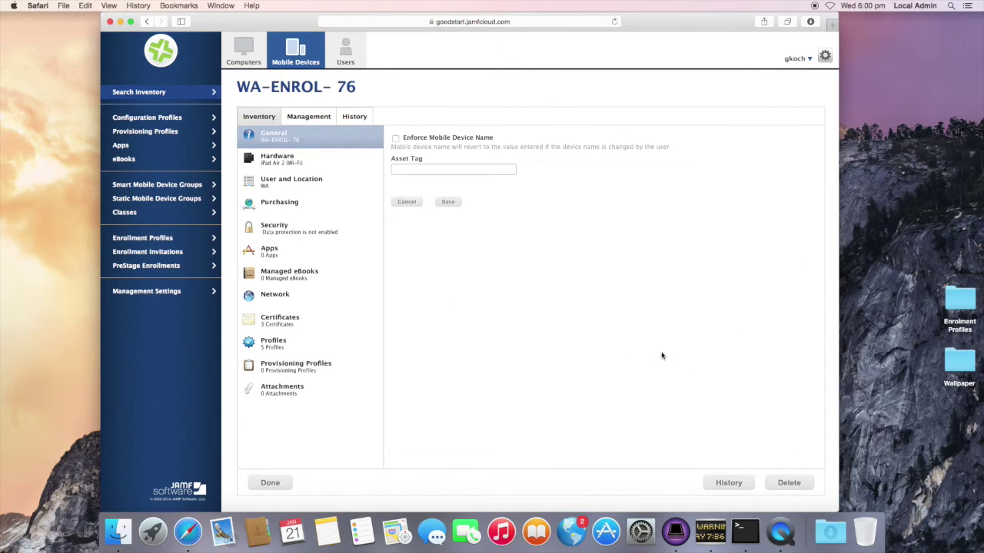
click(396, 140)
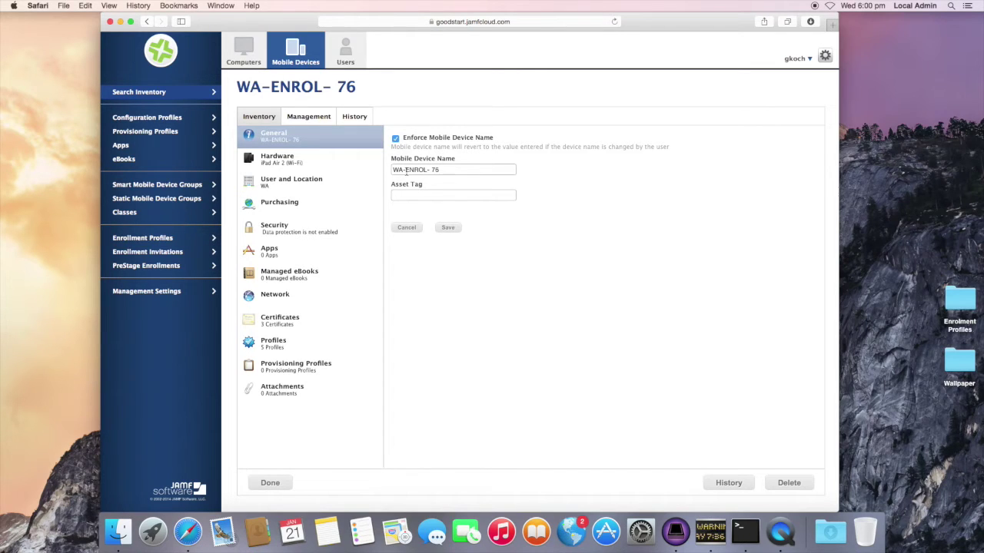
drag(406, 170, 450, 172)
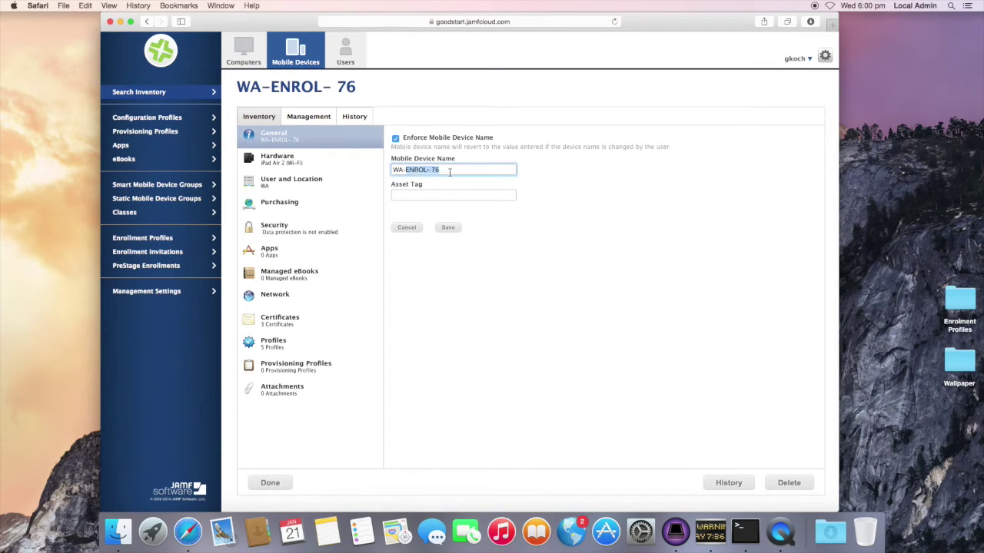
key(BackSpace)
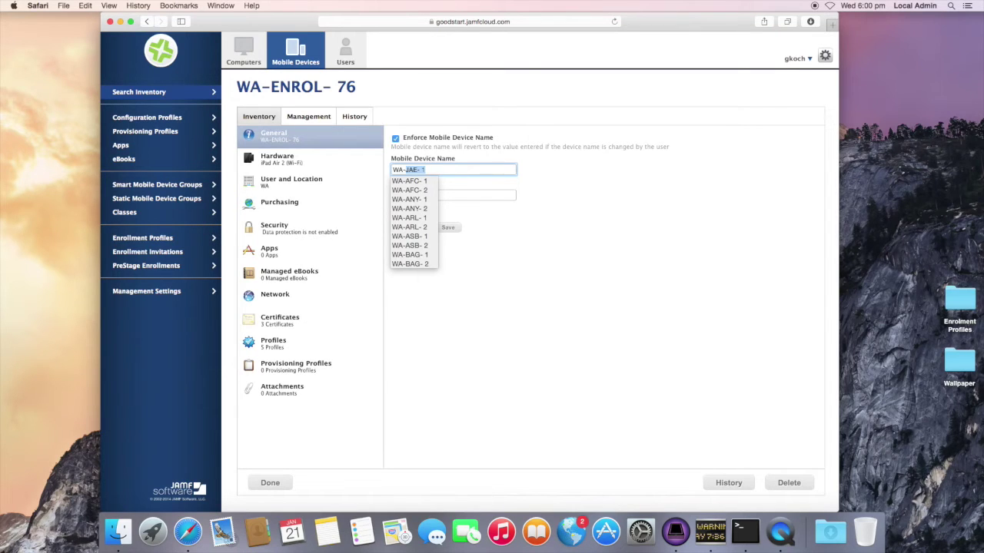
text(ATW)
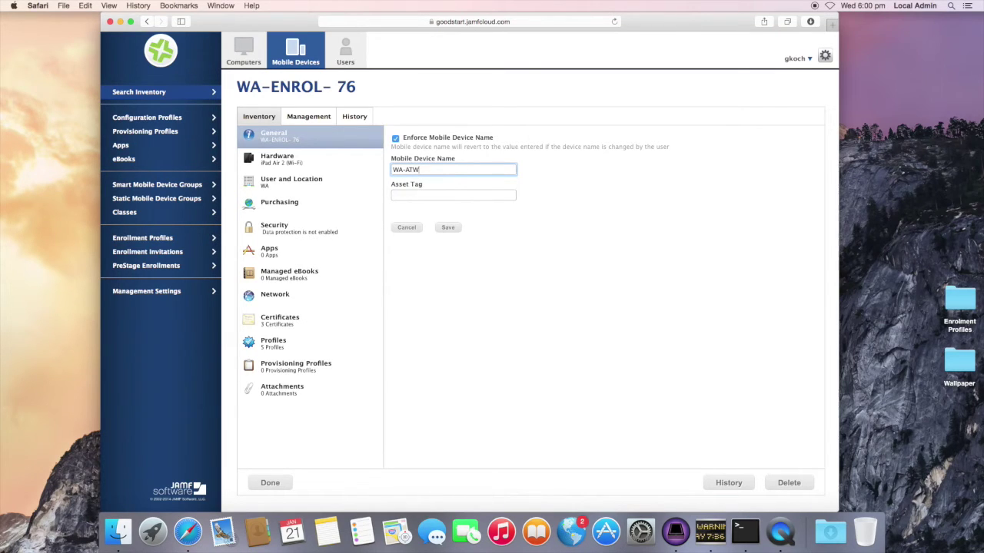
text(- 1)
click(448, 228)
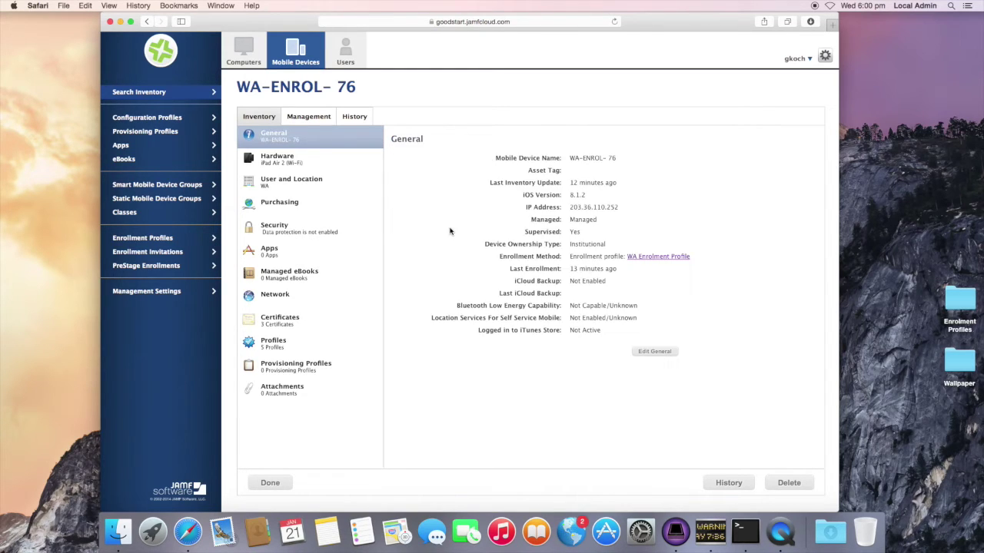
click(270, 483)
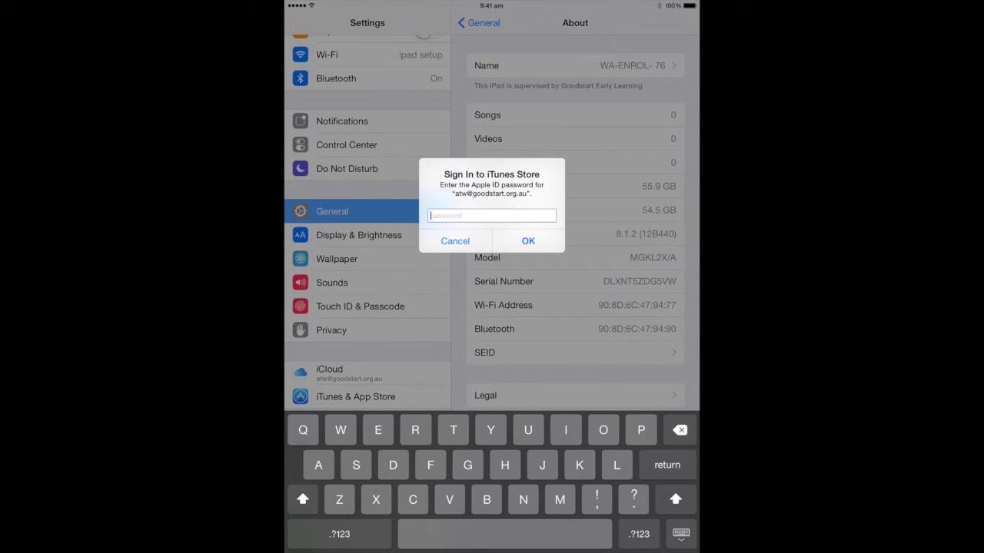
Complete the iTunes Store sign-in with the Apple ID password and go back to the home screen.
key(shift)
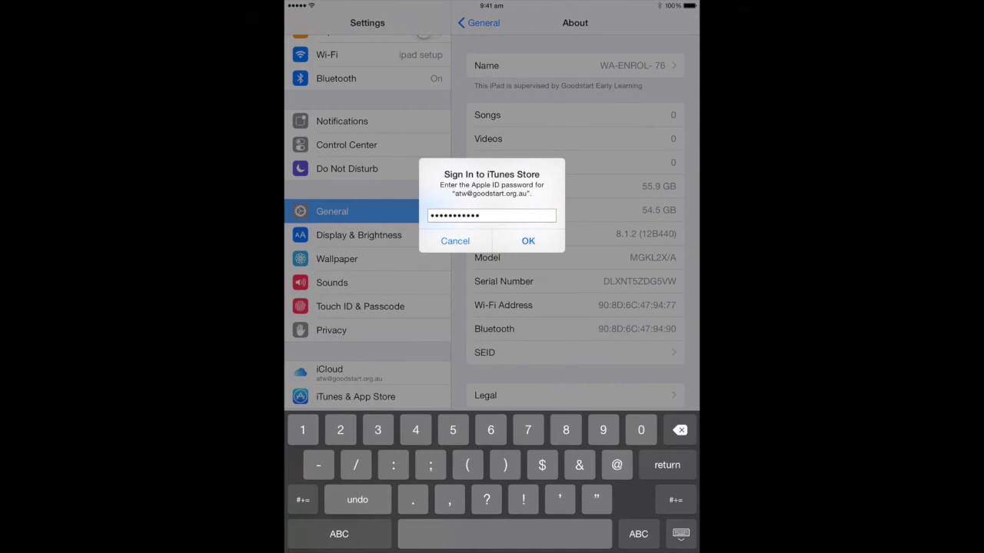
key(Return)
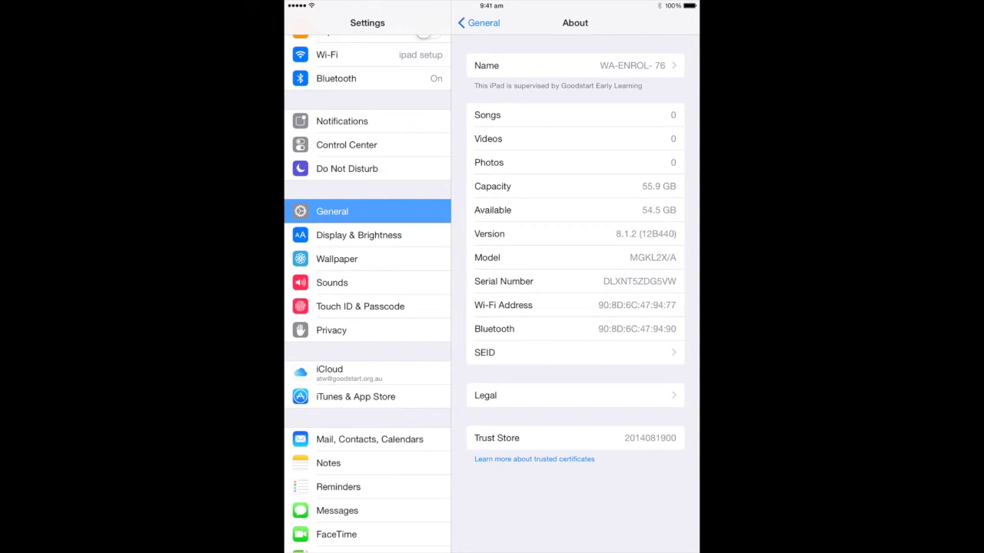
key(super)
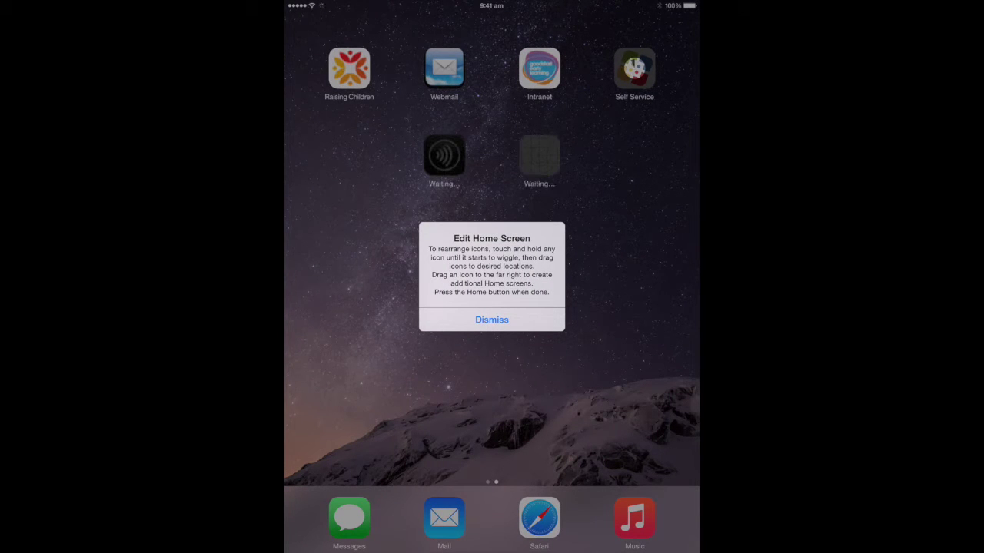
Dismiss the Edit Home Screen notice on the iPad.
key(super)
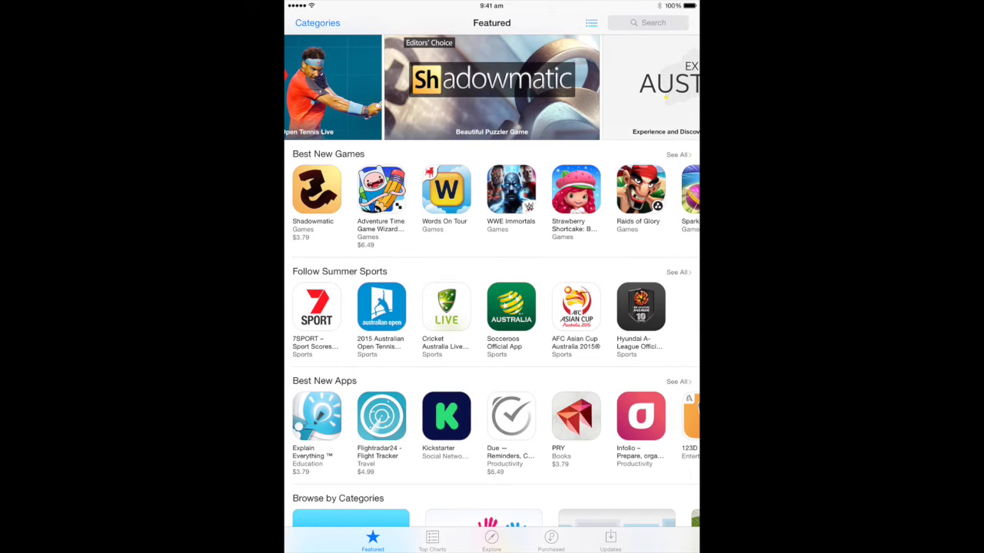
Switch the App Store to Explore and decline the location and Popular Near Me prompts.
click(491, 540)
click(455, 314)
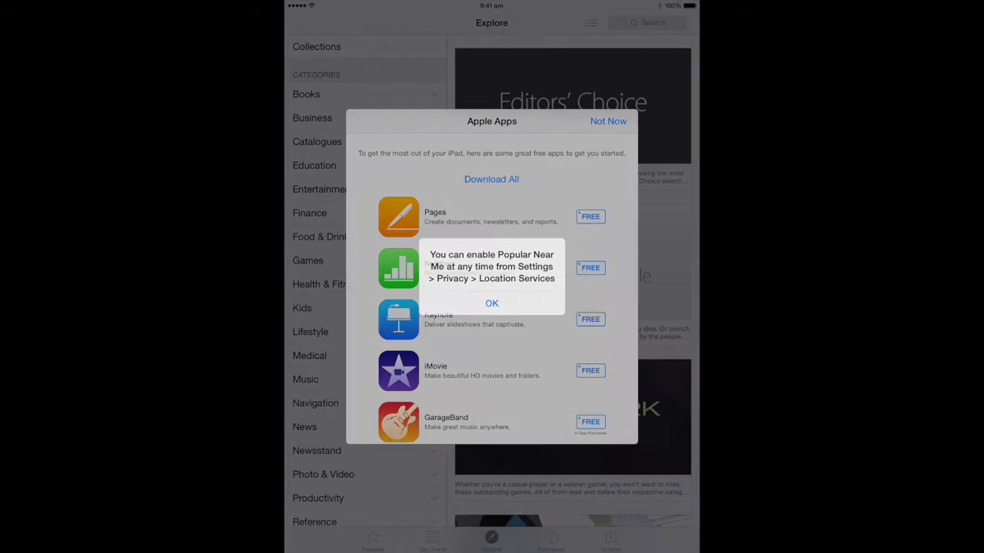
click(491, 302)
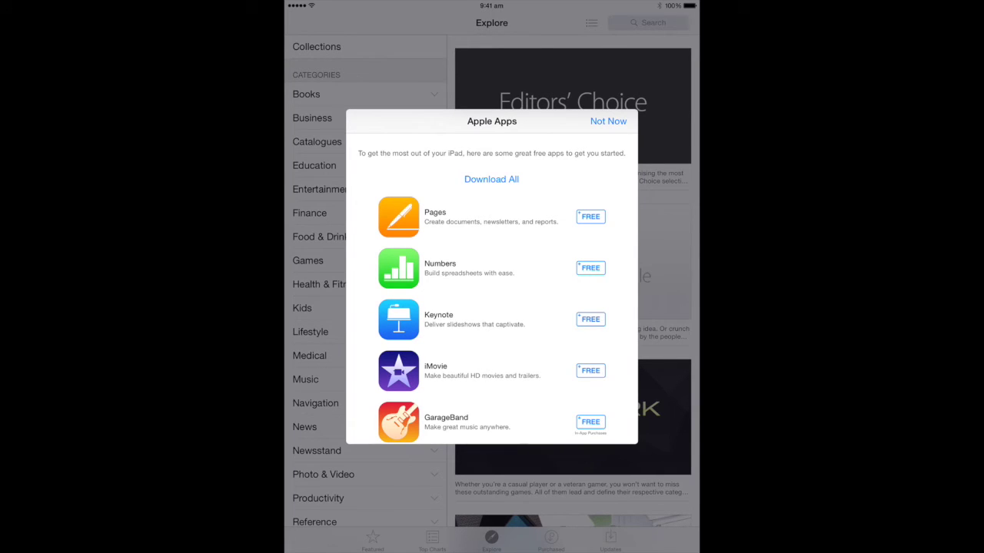
Install the free Pages, Numbers, Keynote and iTunes U apps, then return to the home screen.
click(590, 216)
click(586, 217)
click(591, 268)
click(590, 267)
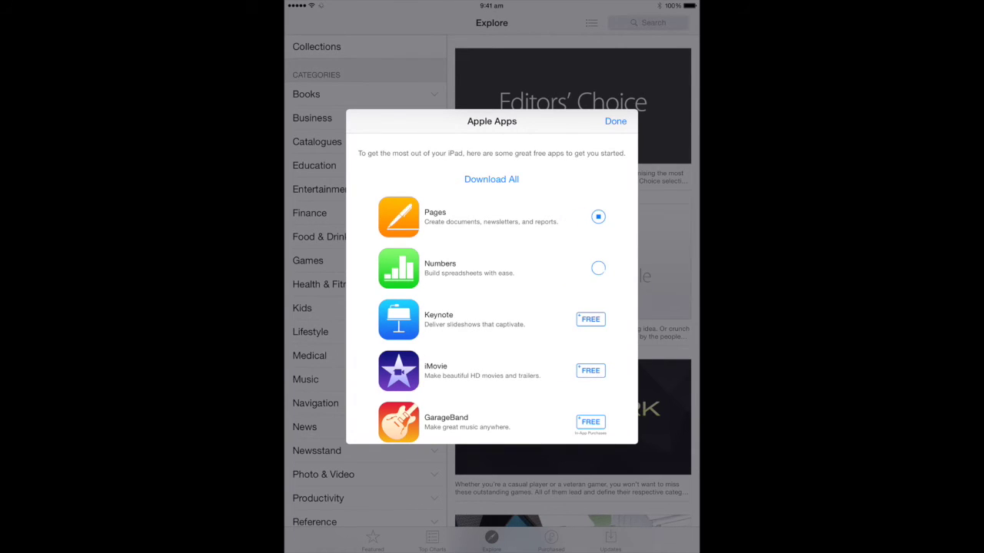
click(591, 319)
scroll(492, 307, down, 4)
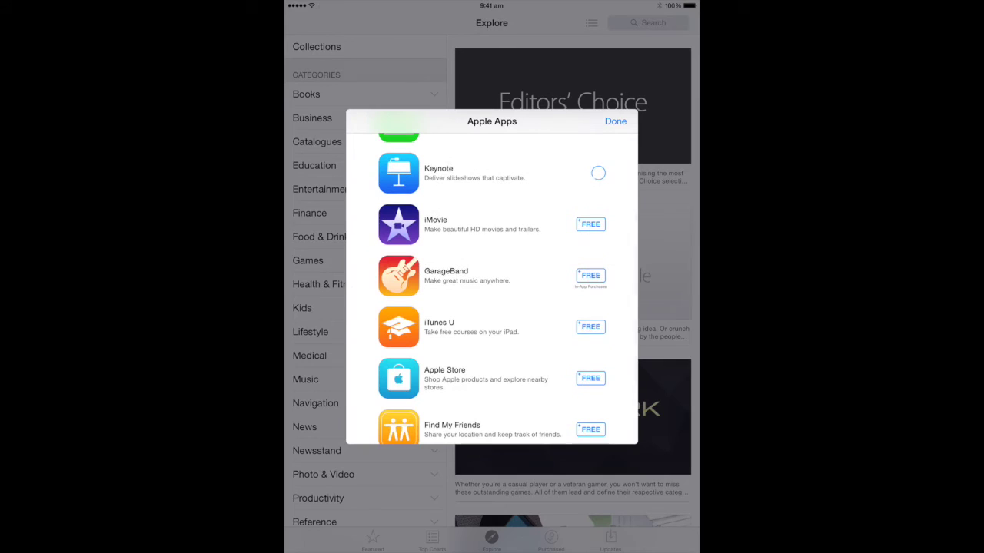
click(590, 326)
click(588, 326)
scroll(507, 289, up, 2)
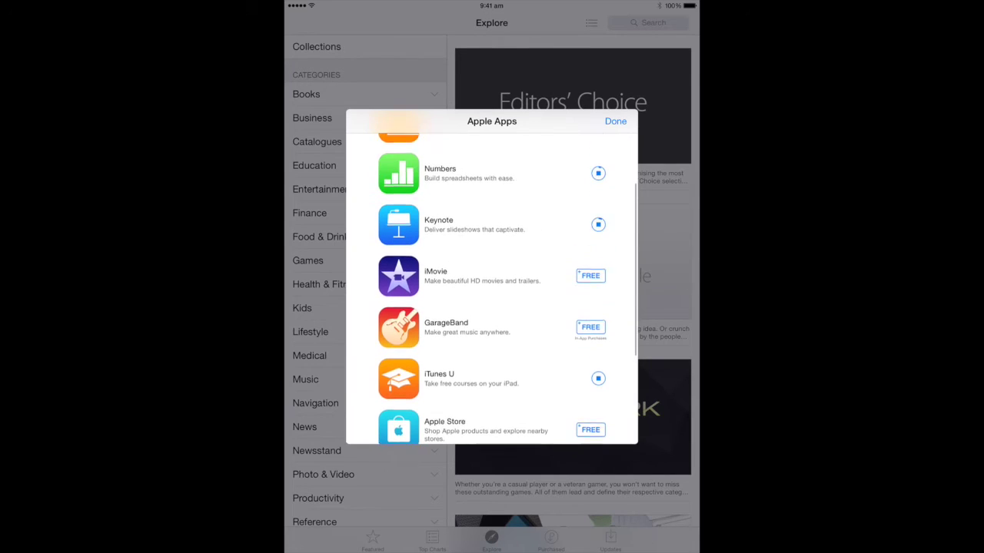
scroll(492, 289, up, 1)
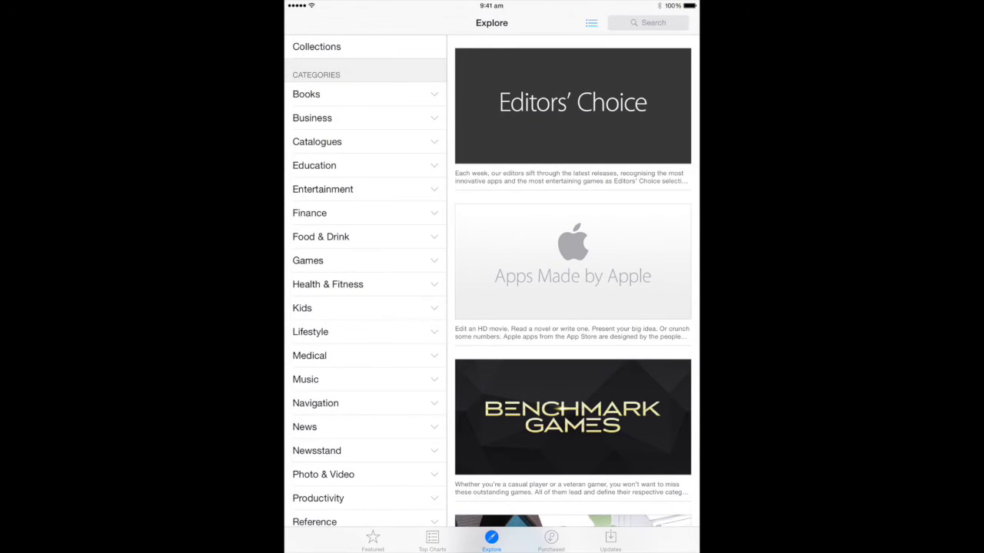
key(super)
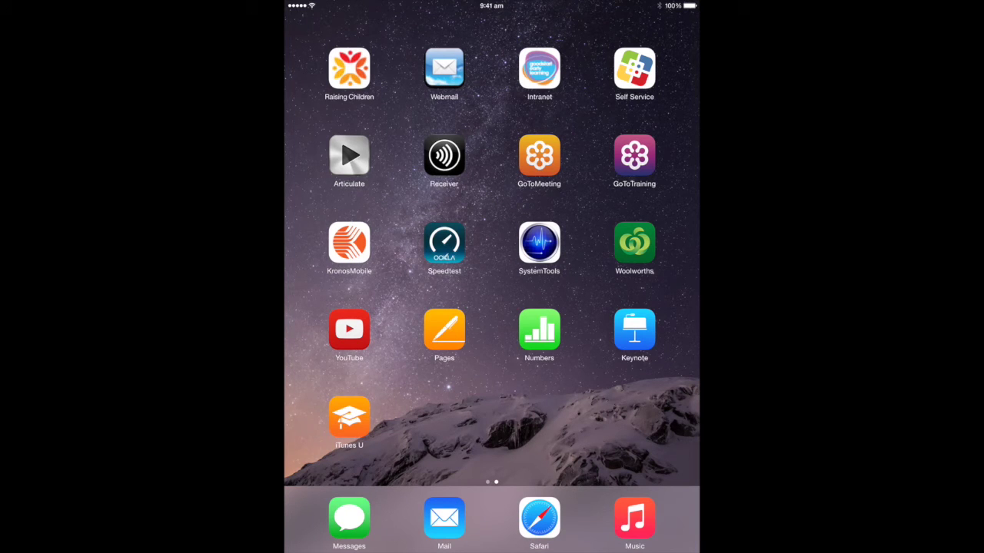
scroll(492, 246, left, 5)
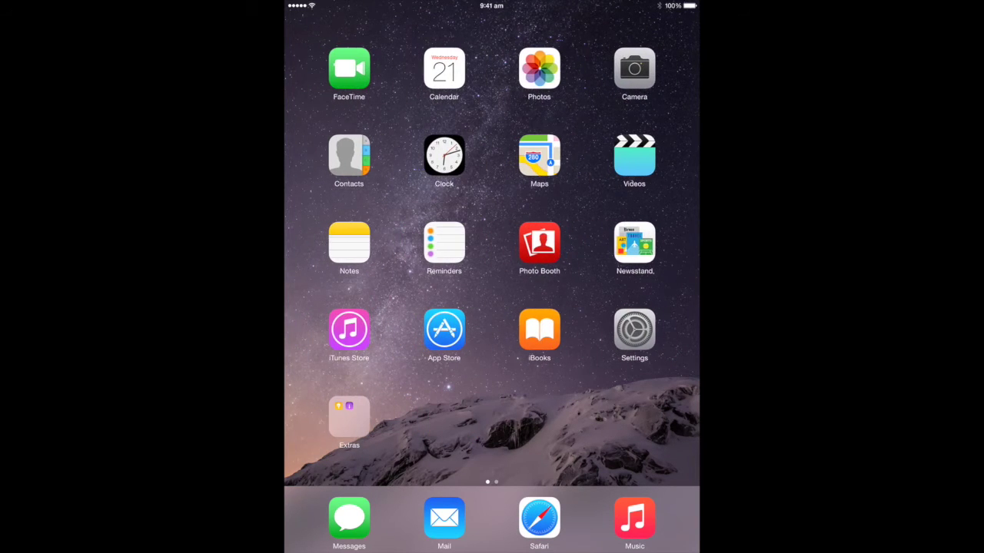
Turn on Find My iPad under iCloud settings, allow it, and return to the home screen.
click(634, 328)
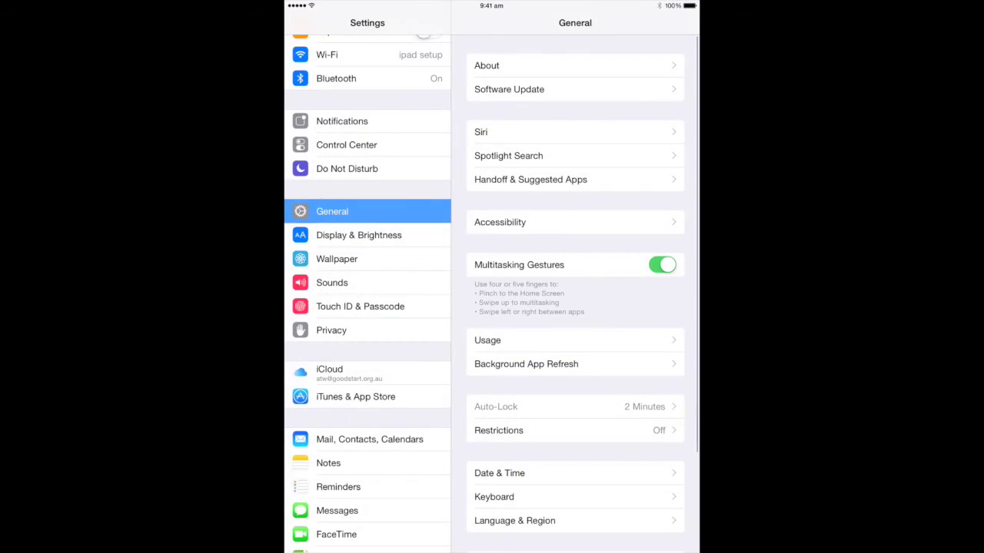
click(486, 65)
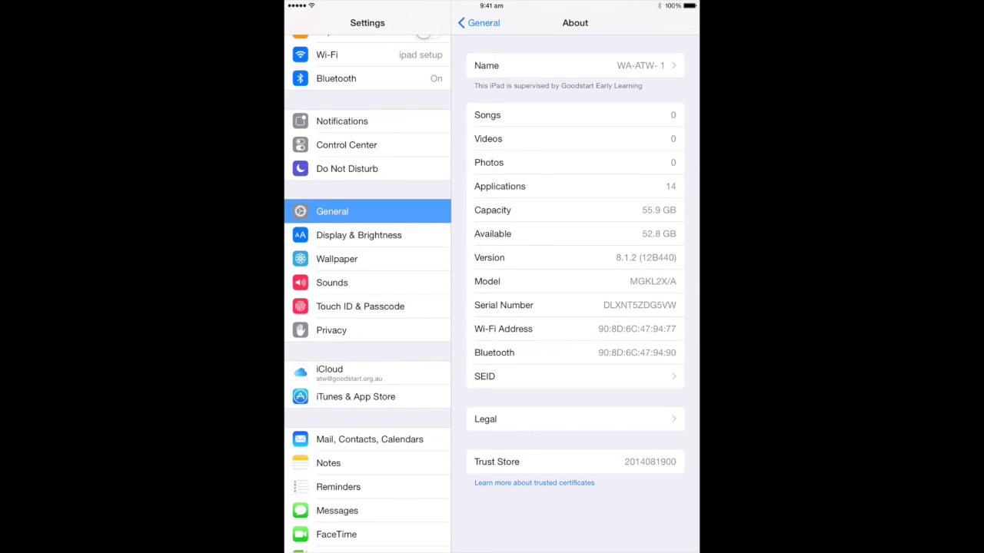
click(346, 373)
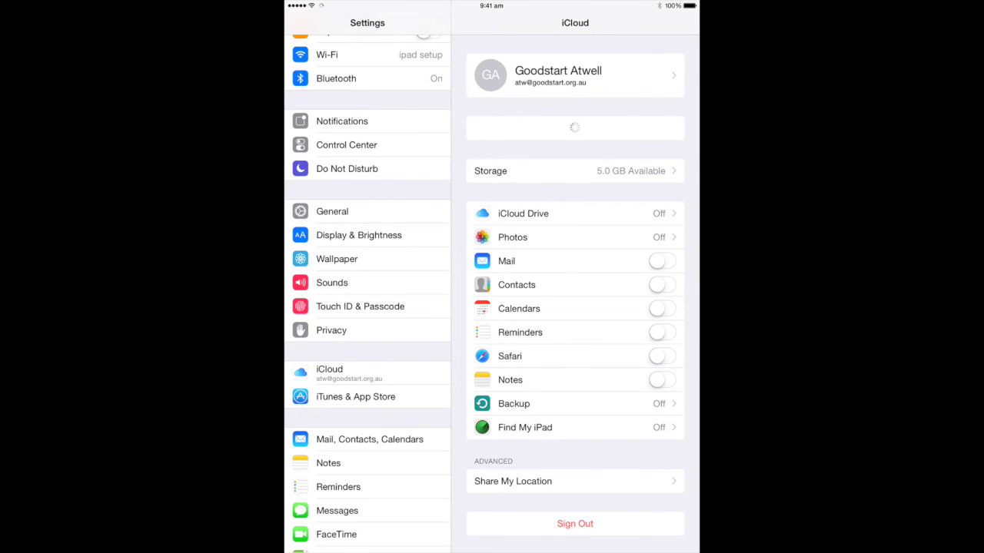
click(525, 427)
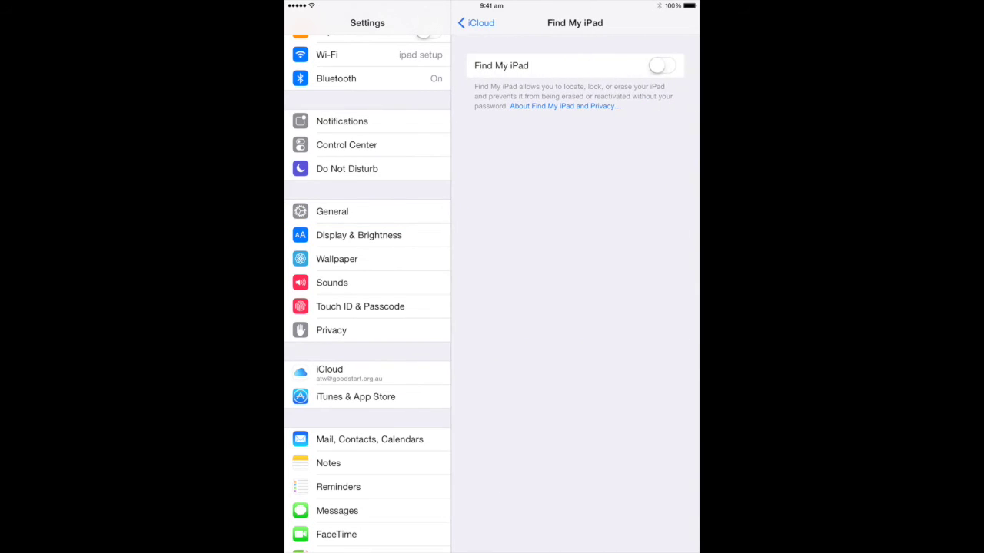
click(660, 66)
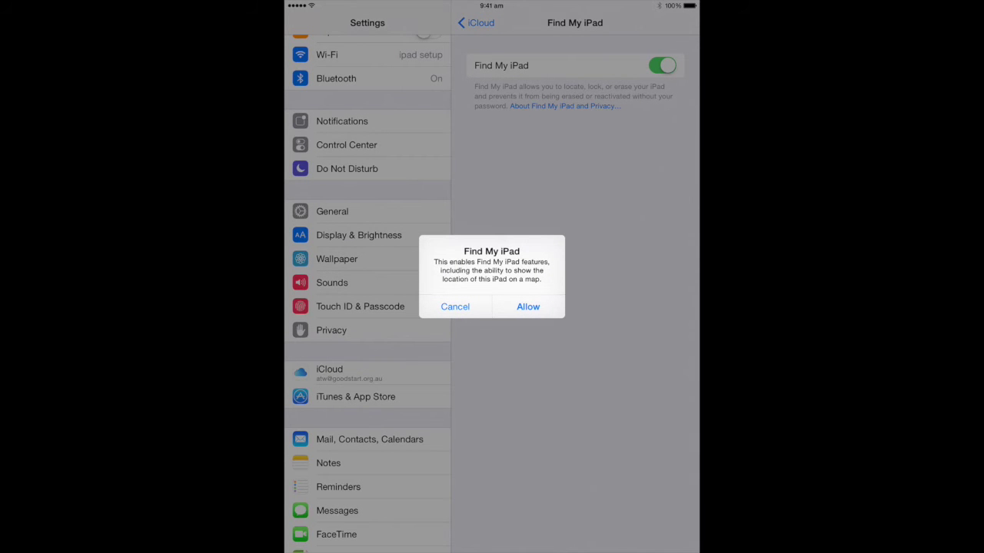
click(528, 307)
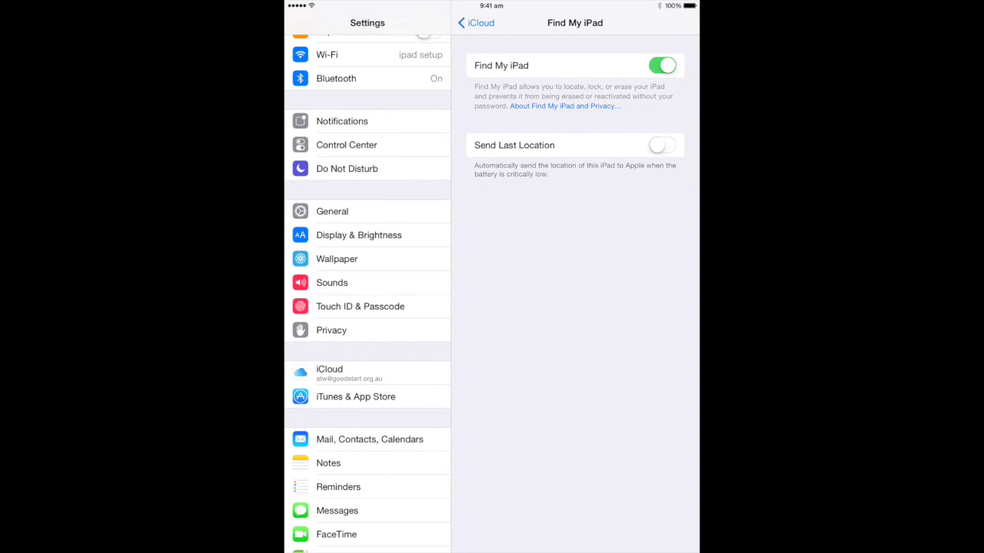
key(super+h)
Swipe to the second home screen page, then bring up JAMF's Enrollment Profiles list.
drag(615, 277, 346, 277)
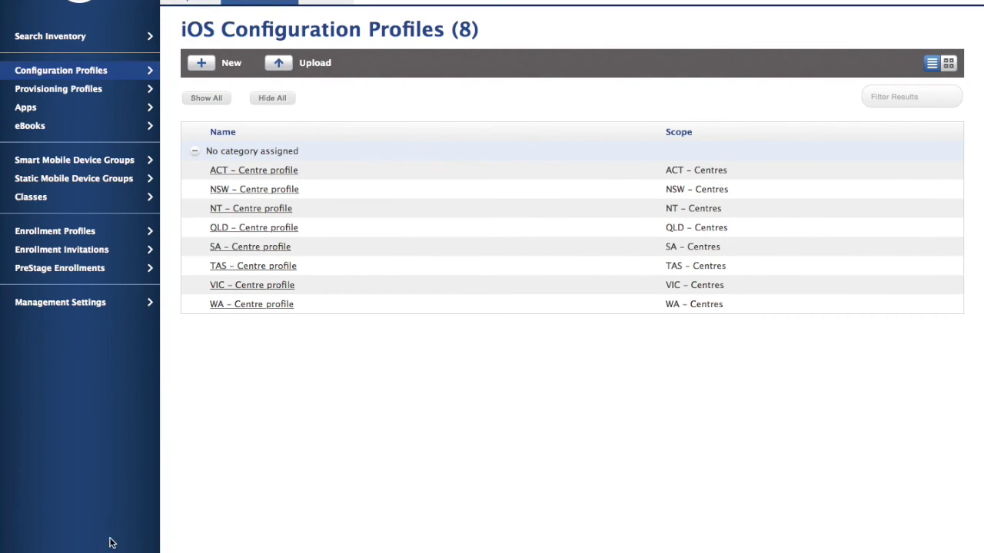
click(88, 235)
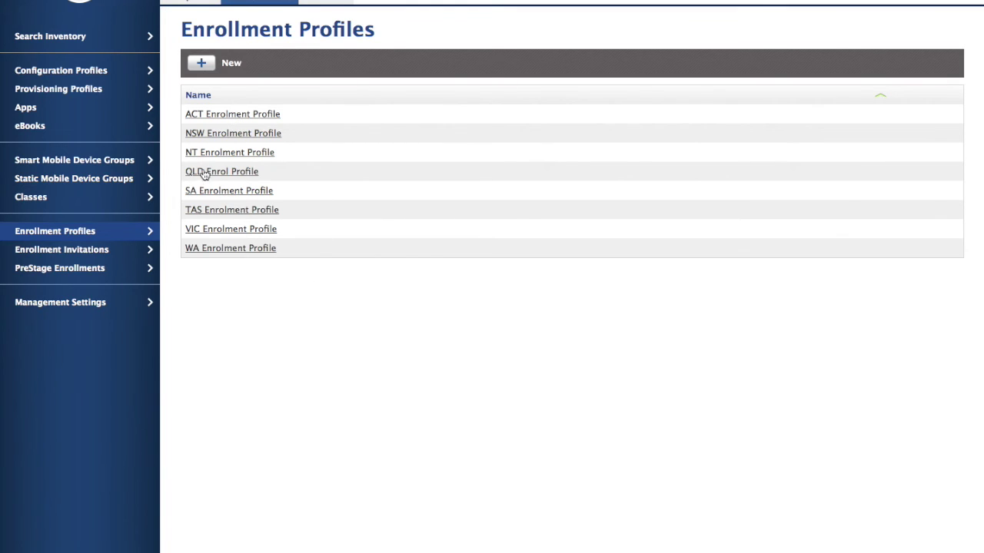
Review the WA Enrolment Profile's User and Location Information, then return to iOS Configuration Profiles.
click(212, 247)
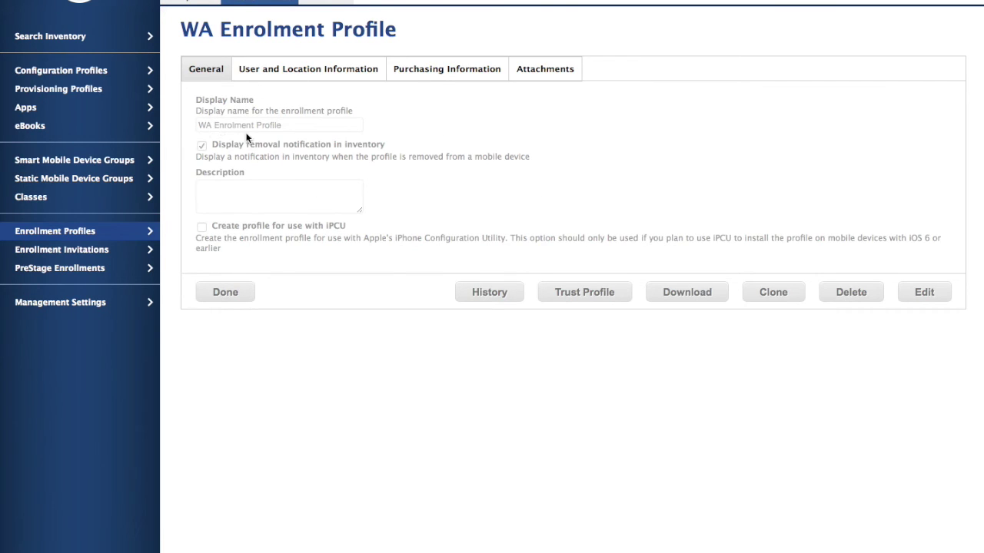
click(282, 70)
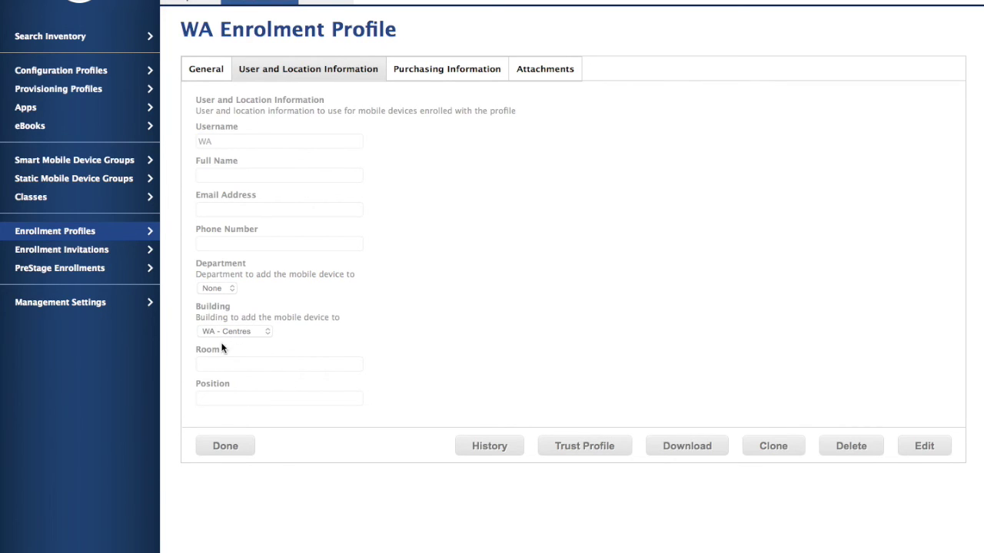
click(51, 71)
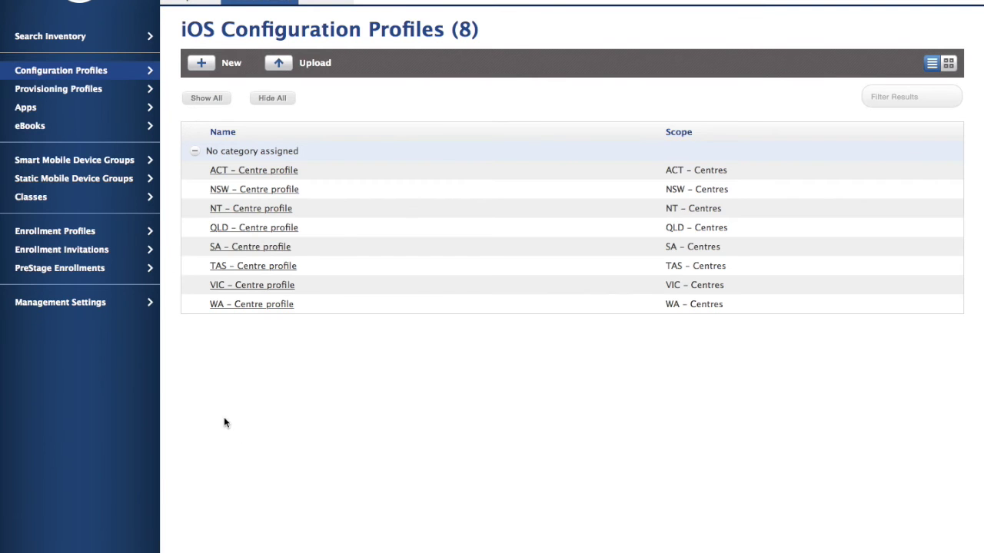
Open the WA - Centre profile and review its Restrictions, Wi-Fi, Web Clips and Content Filter payloads.
click(241, 305)
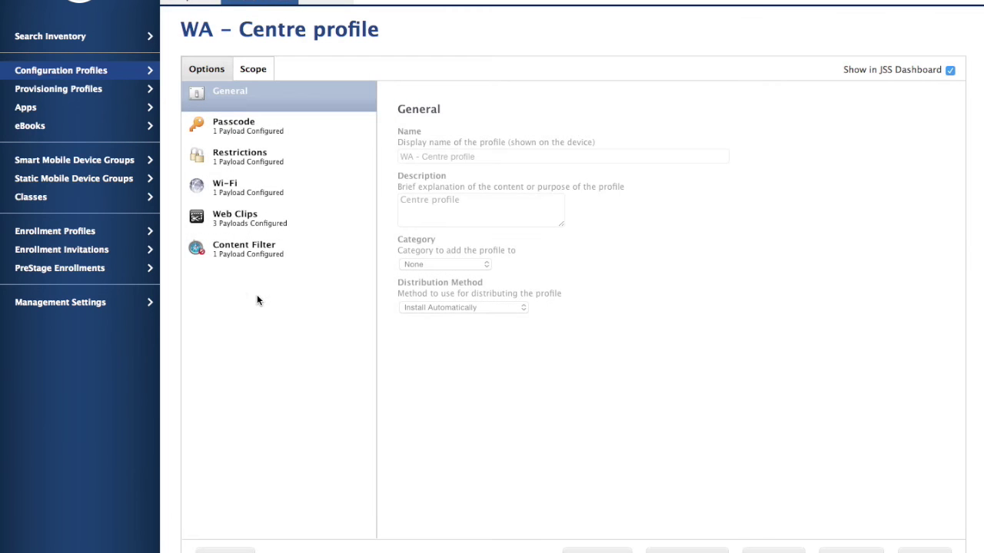
click(244, 160)
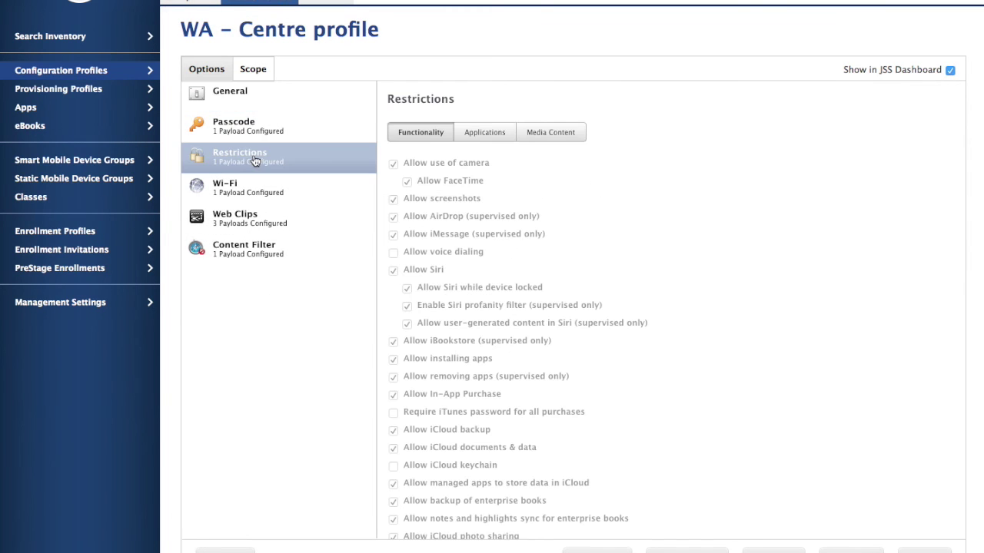
scroll(525, 295, down, 12)
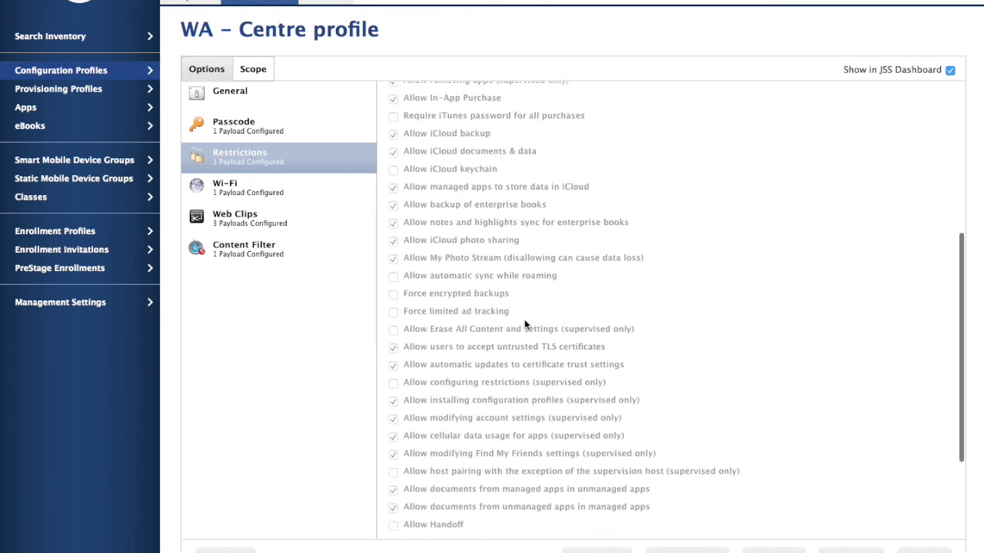
click(216, 189)
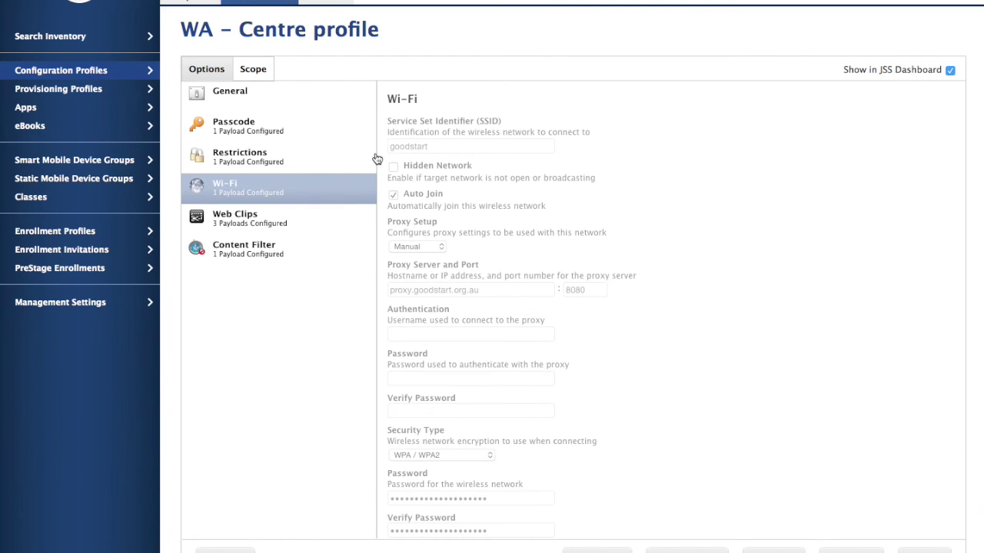
click(220, 222)
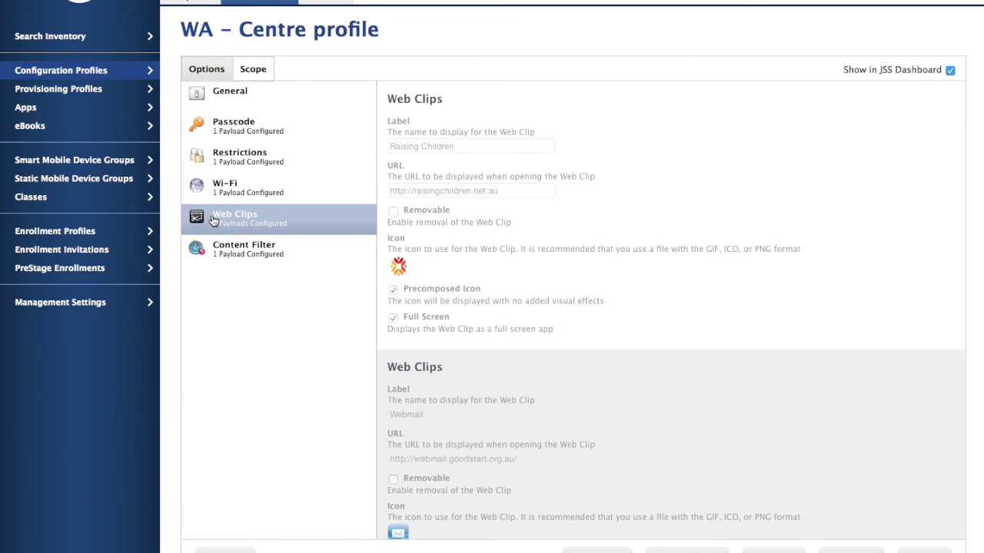
scroll(511, 456, down, 5)
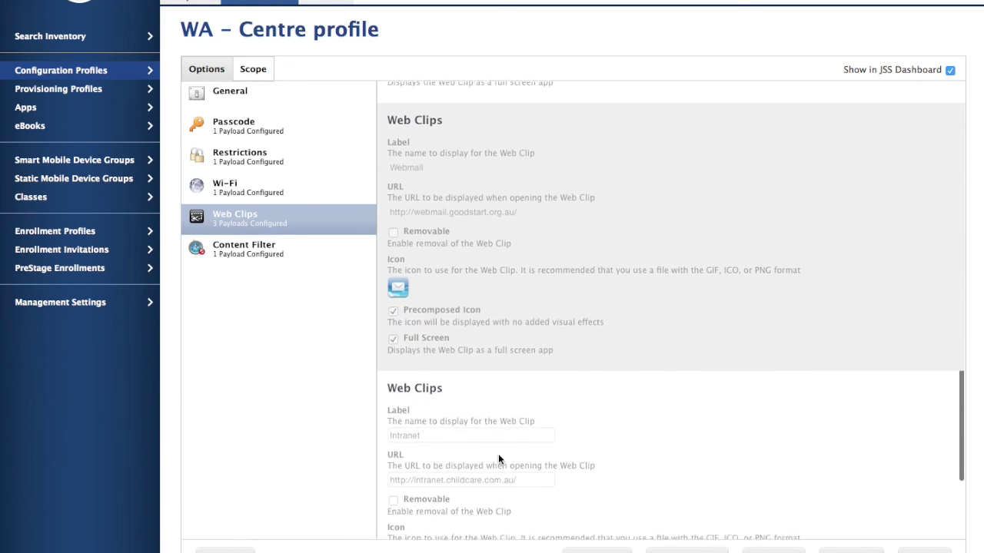
scroll(430, 356, down, 2)
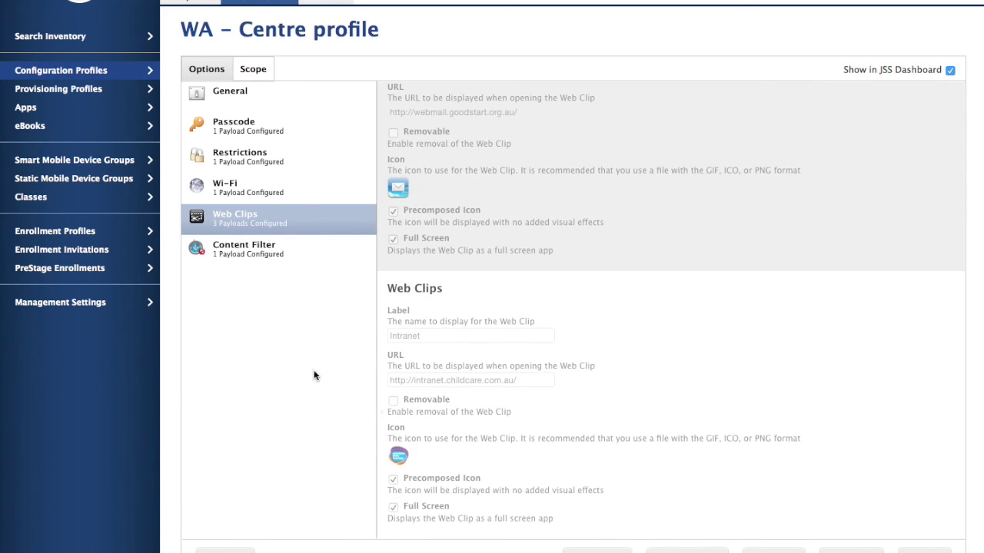
click(249, 260)
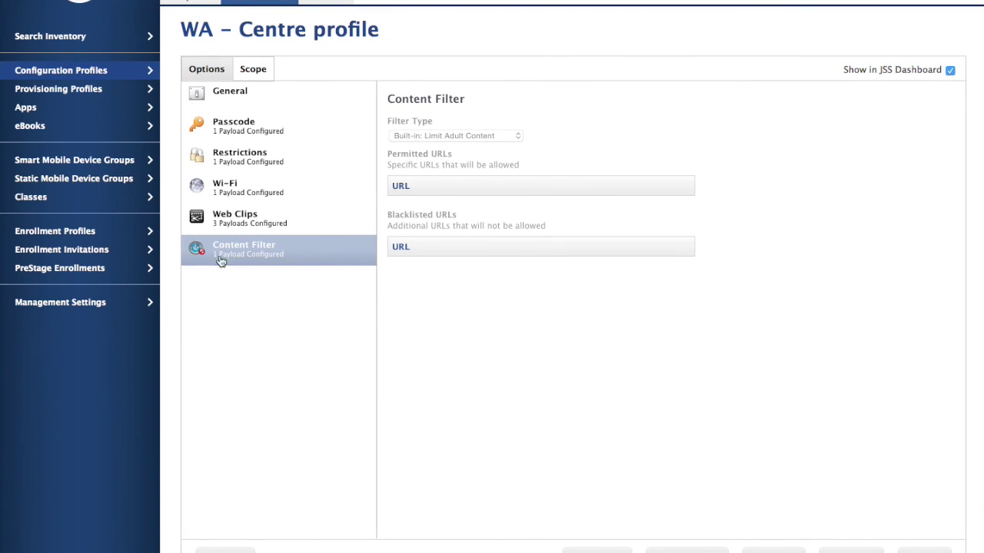
List all 1233 mobile devices in inventory and open the NSW-CAM-1 record.
click(50, 37)
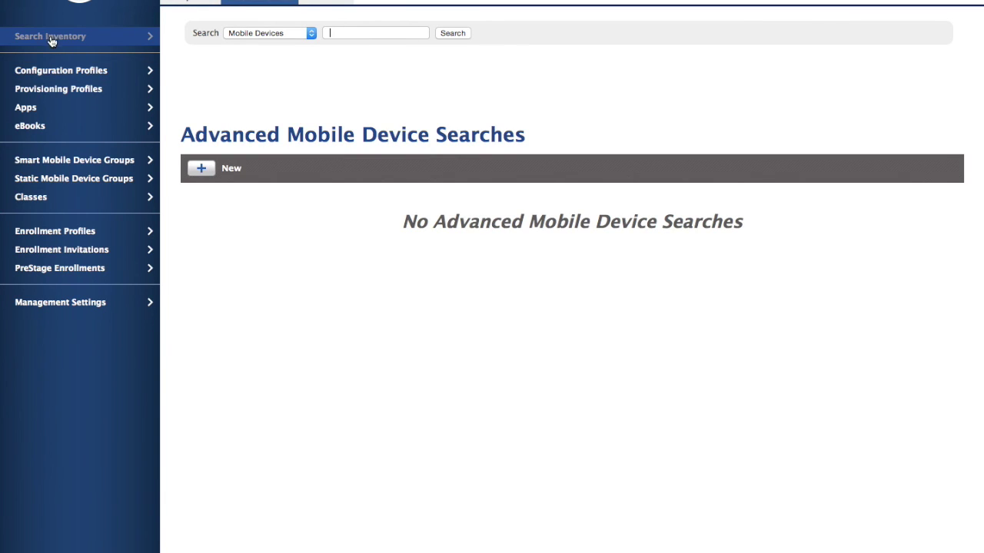
click(453, 33)
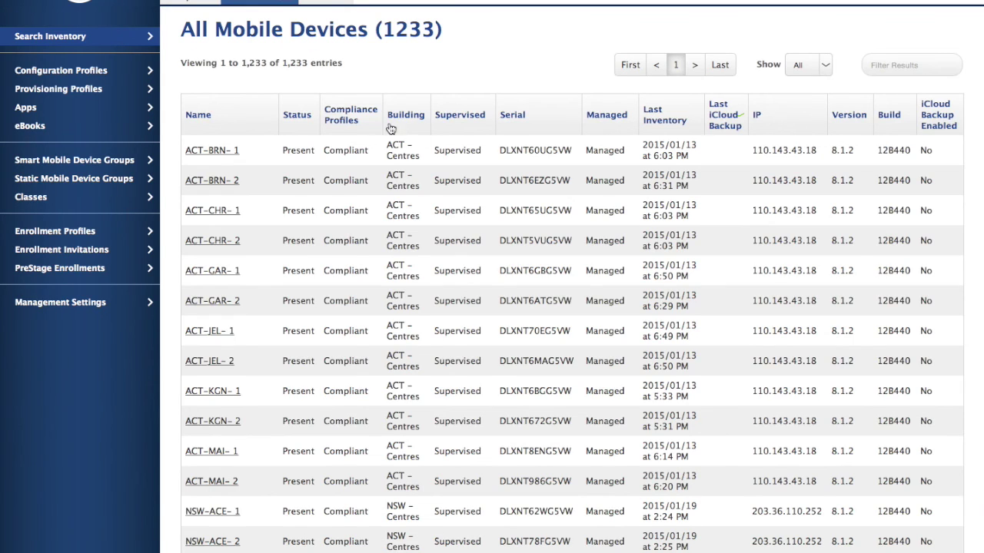
scroll(367, 350, down, 6)
scroll(366, 349, up, 6)
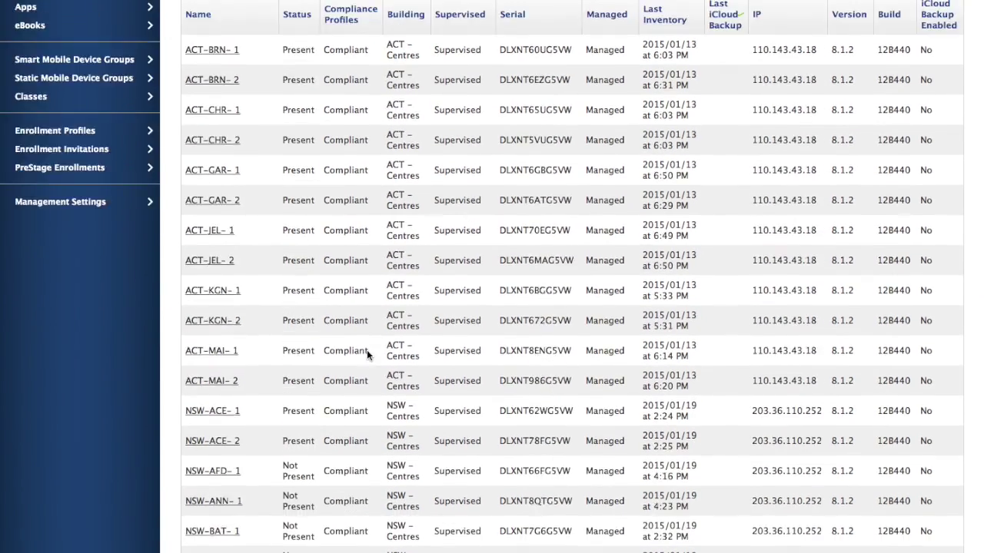
scroll(259, 256, down, 4)
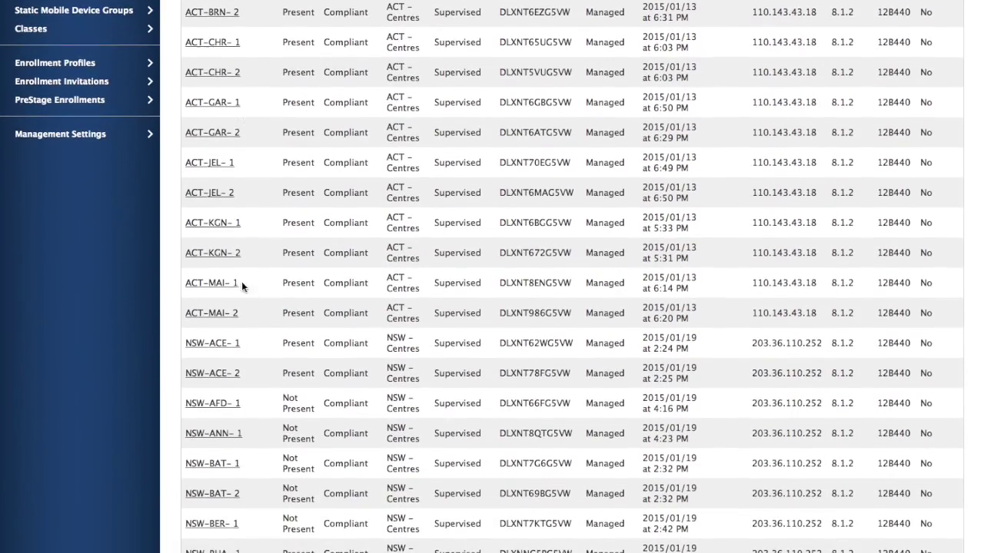
scroll(242, 349, down, 8)
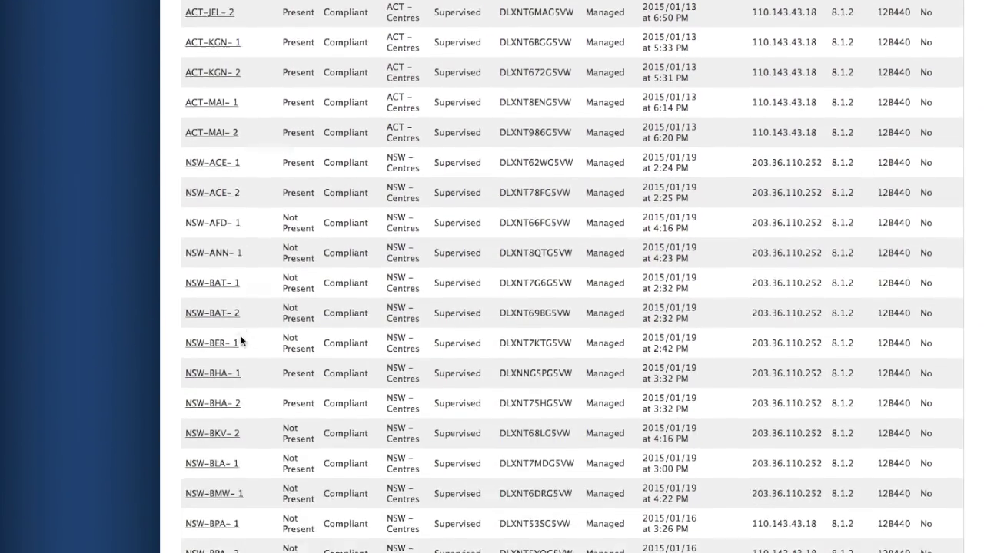
scroll(540, 326, down, 1)
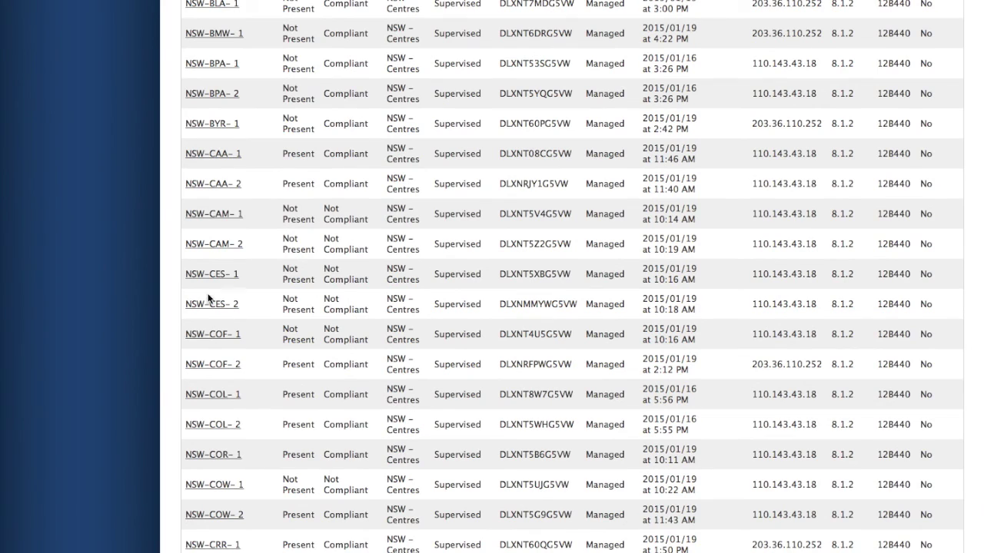
click(221, 214)
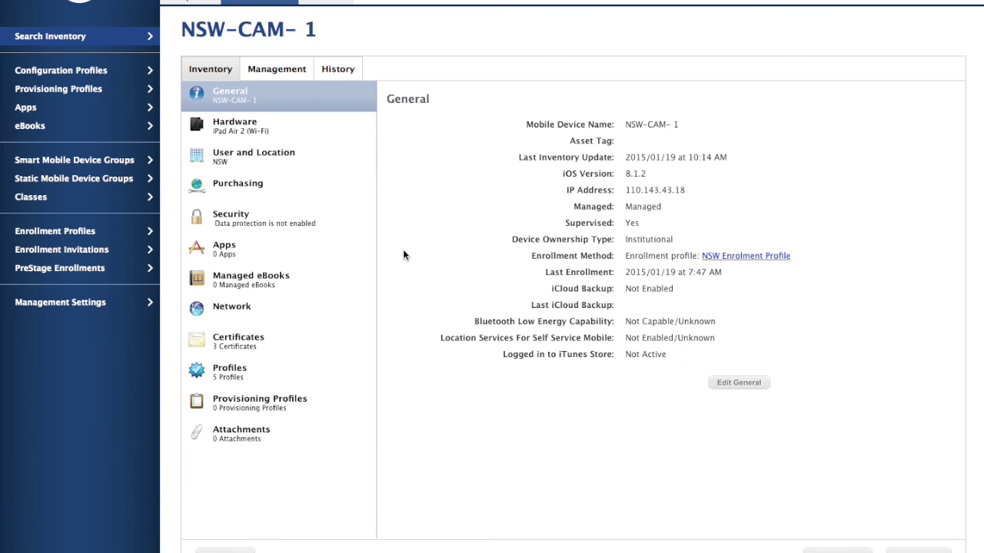